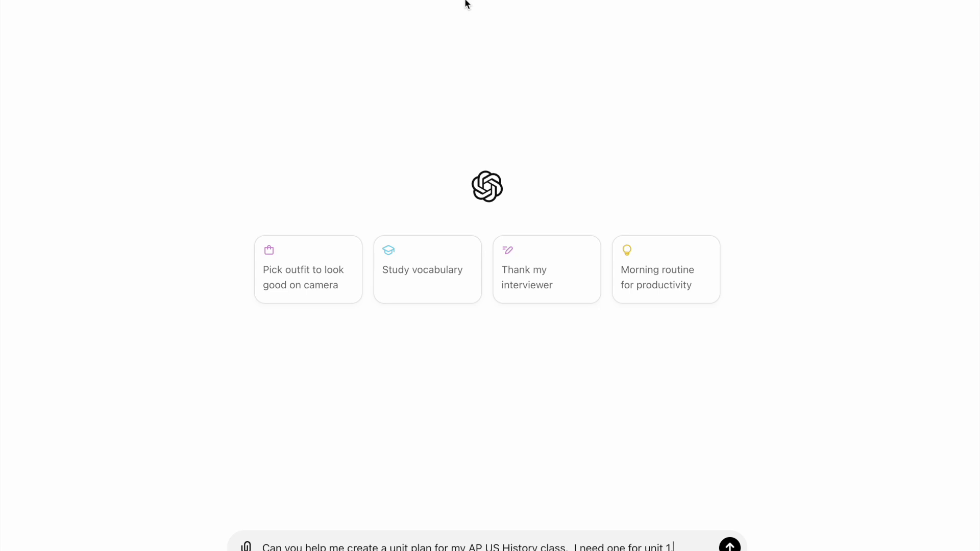
# Complete and submit the prompt asking for help creating a unit plan for unit 1 of an AP US History class
pyautogui.write('.')
pyautogui.click(730, 549)
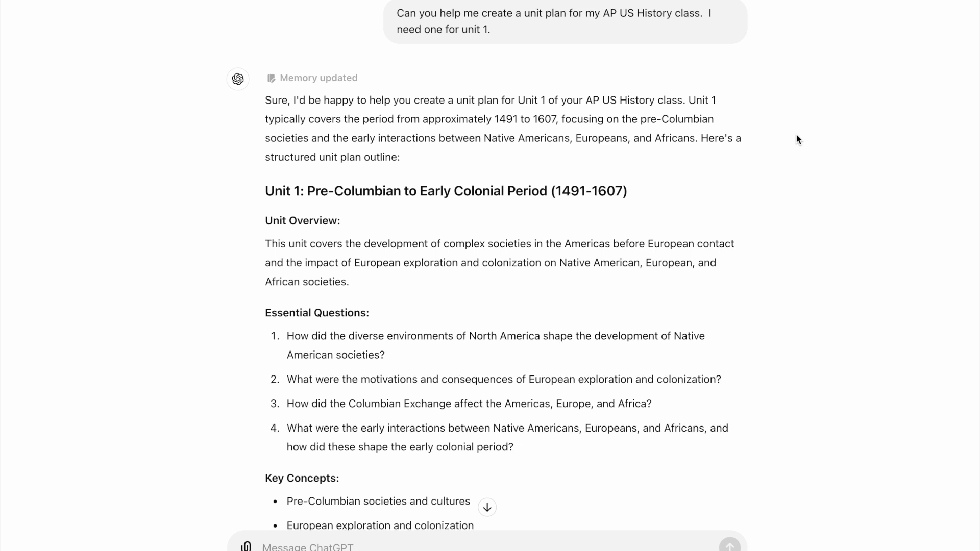
# Read through the generated Unit 1 plan, from the overview and weekly timeline to the resources and differentiation strategies
pyautogui.scroll(-3, 798, 139)
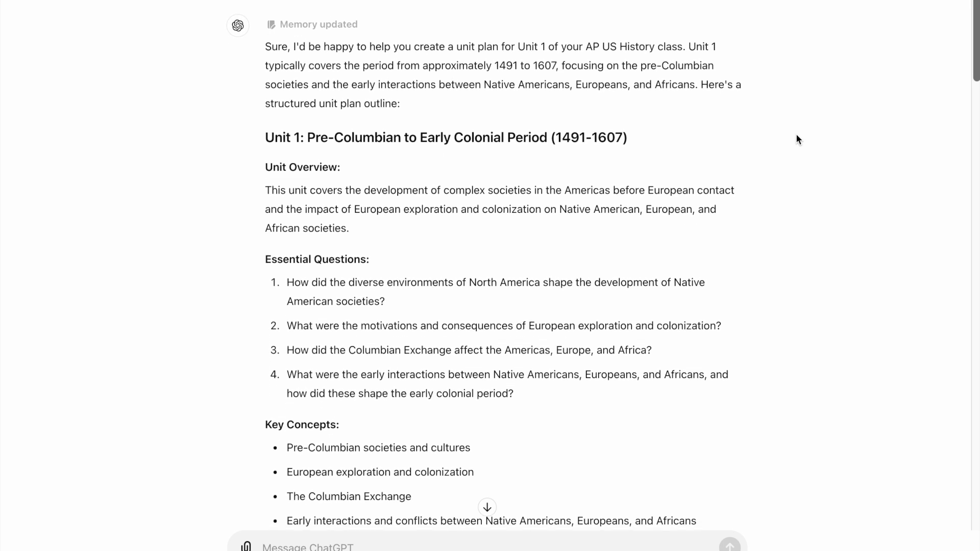
pyautogui.scroll(-3, 797, 139)
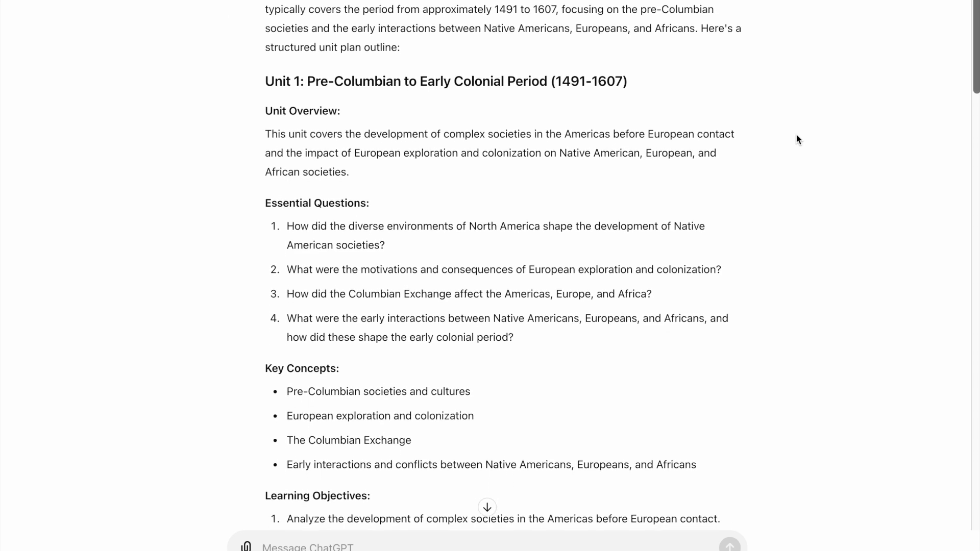
pyautogui.scroll(-3, 798, 139)
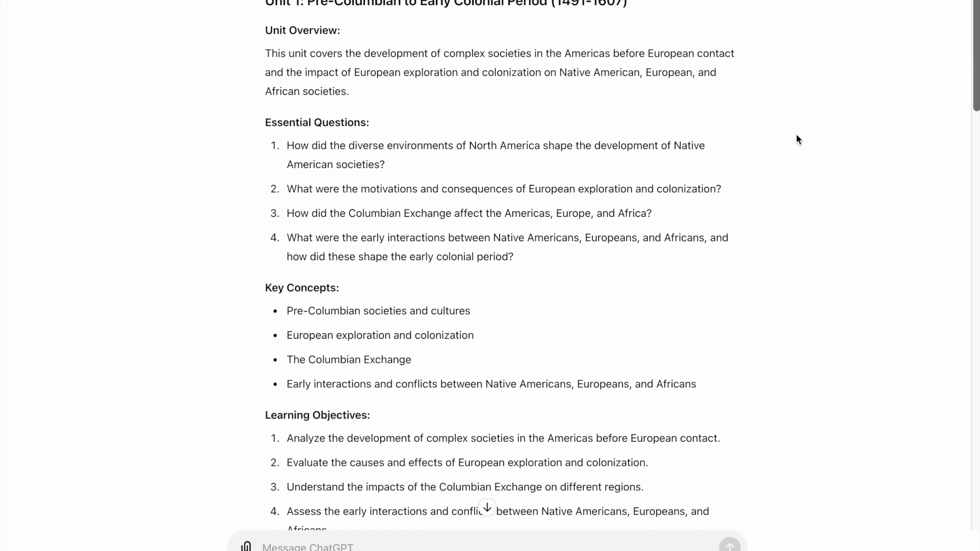
pyautogui.scroll(-10, 799, 139)
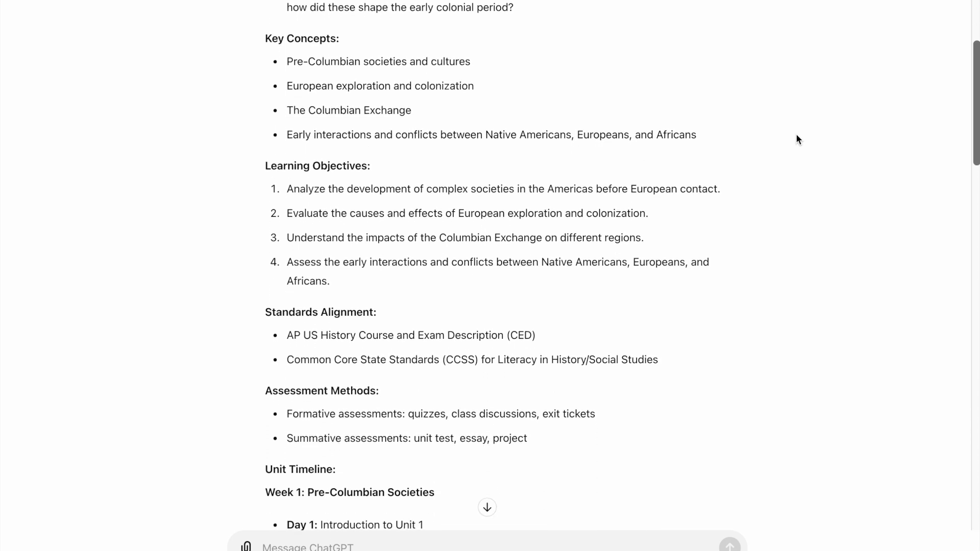
pyautogui.scroll(-5, 796, 135)
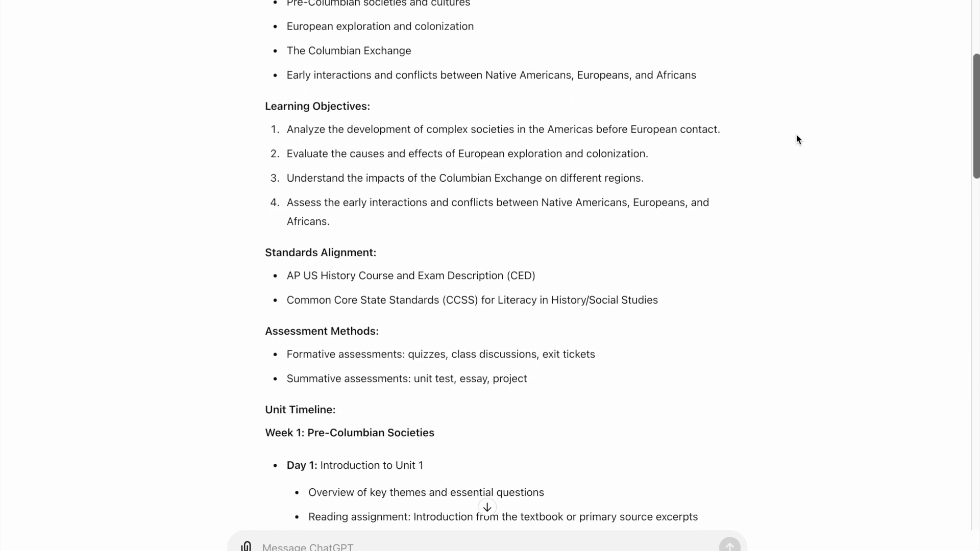
pyautogui.scroll(-9, 799, 139)
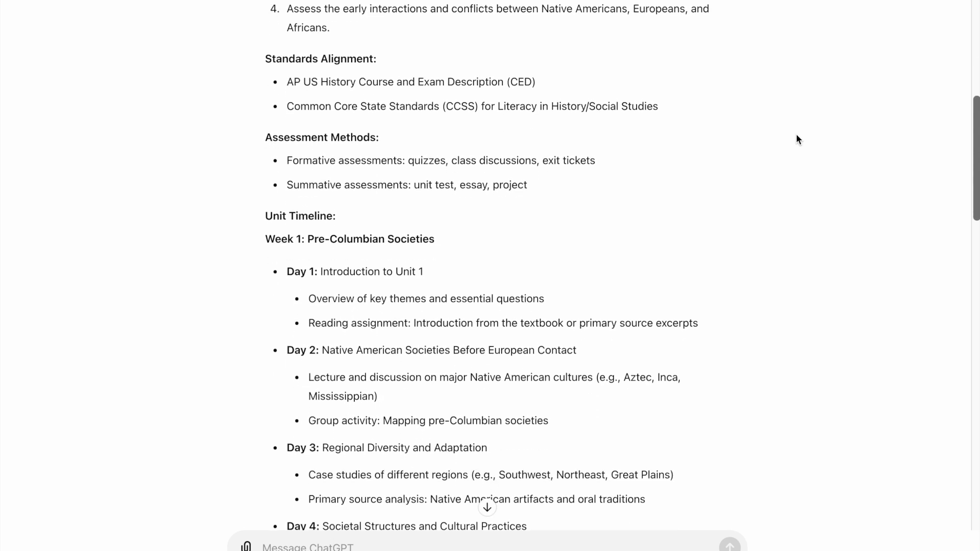
pyautogui.scroll(-1, 798, 139)
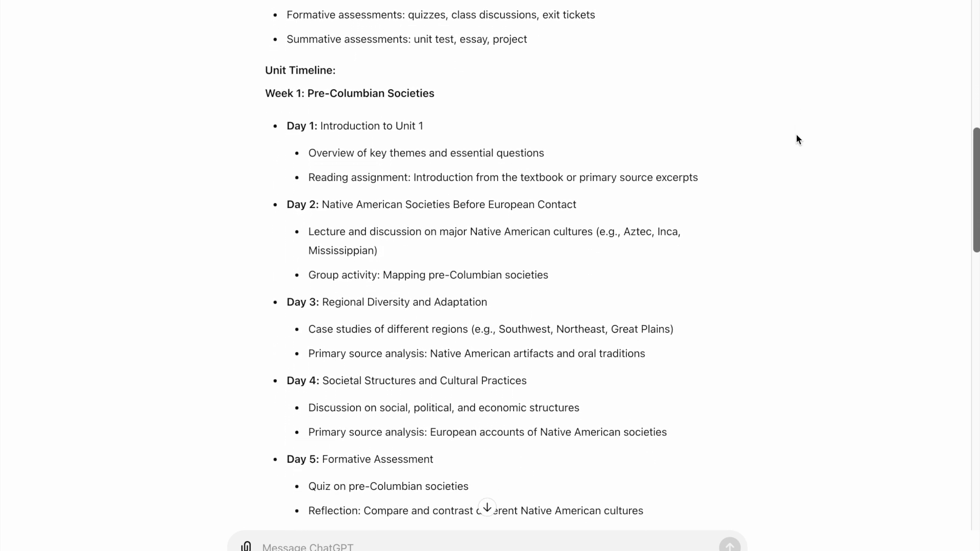
pyautogui.scroll(-2, 798, 139)
pyautogui.scroll(-3, 799, 140)
pyautogui.scroll(-2, 799, 140)
pyautogui.scroll(-5, 798, 140)
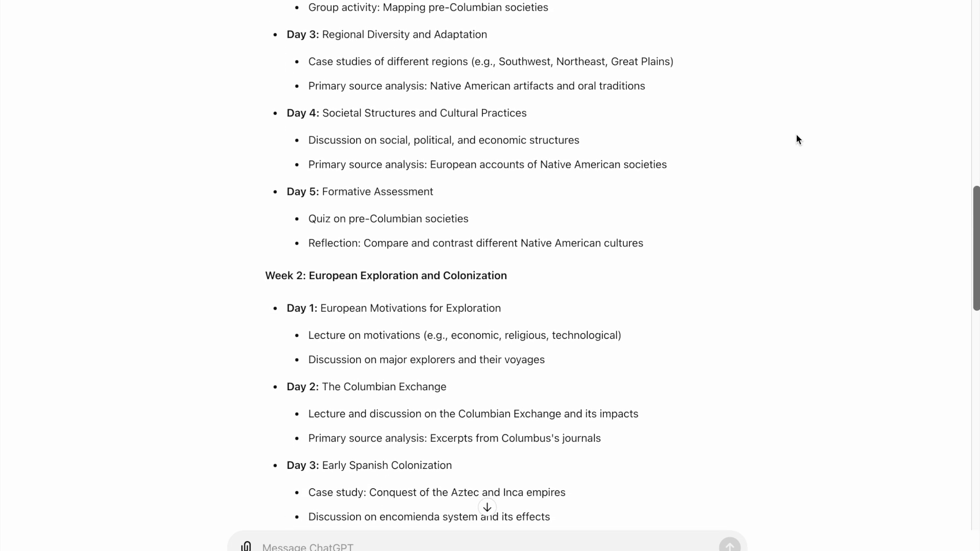
pyautogui.scroll(-5, 798, 139)
pyautogui.scroll(-4, 798, 139)
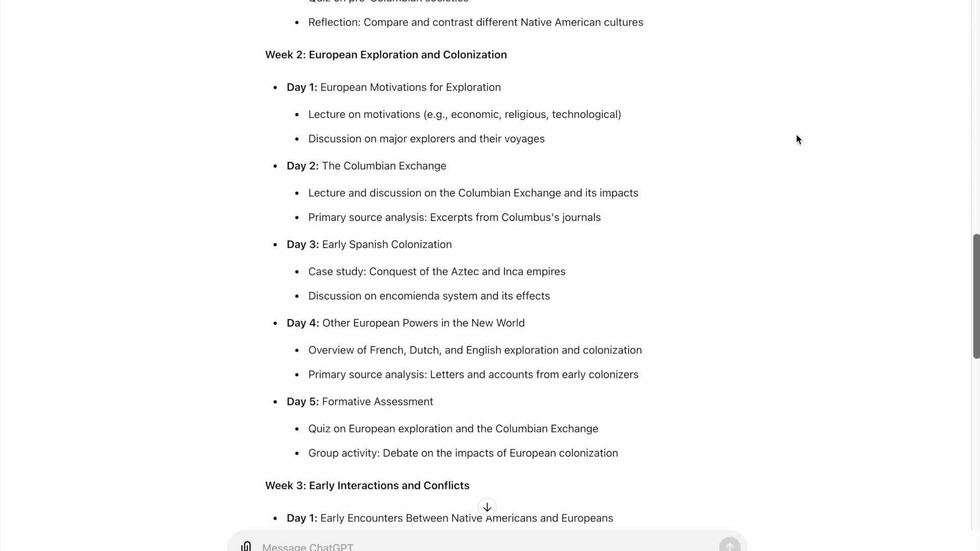
pyautogui.scroll(-7, 799, 139)
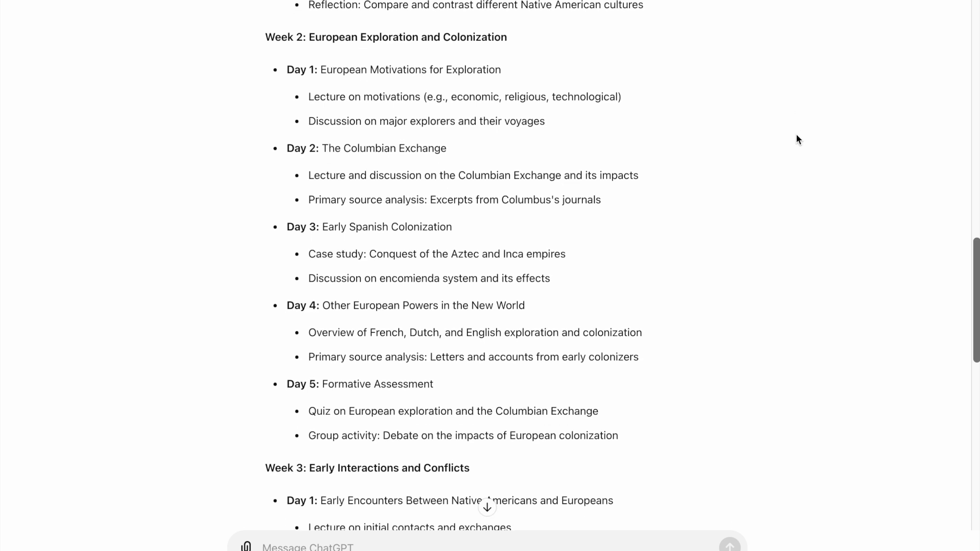
pyautogui.scroll(-3, 799, 139)
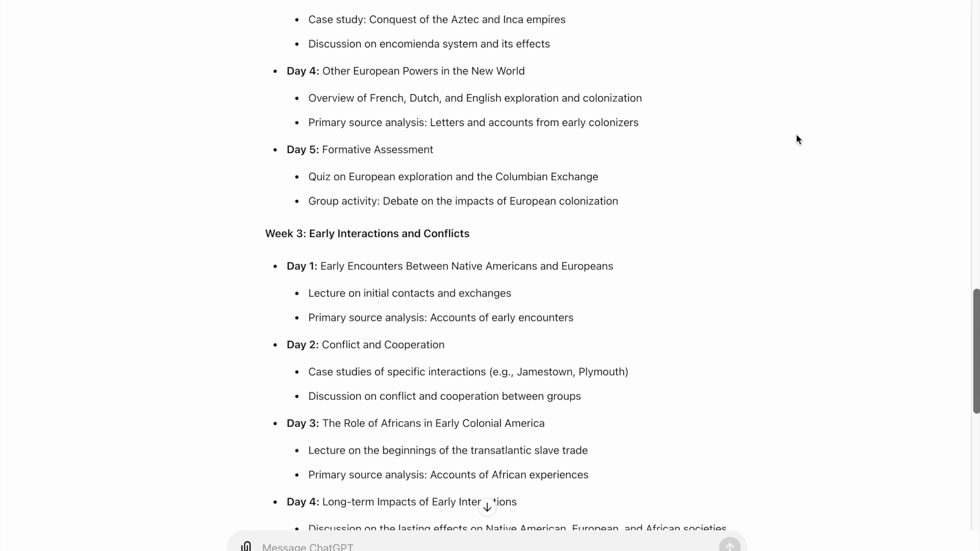
pyautogui.scroll(-4, 798, 139)
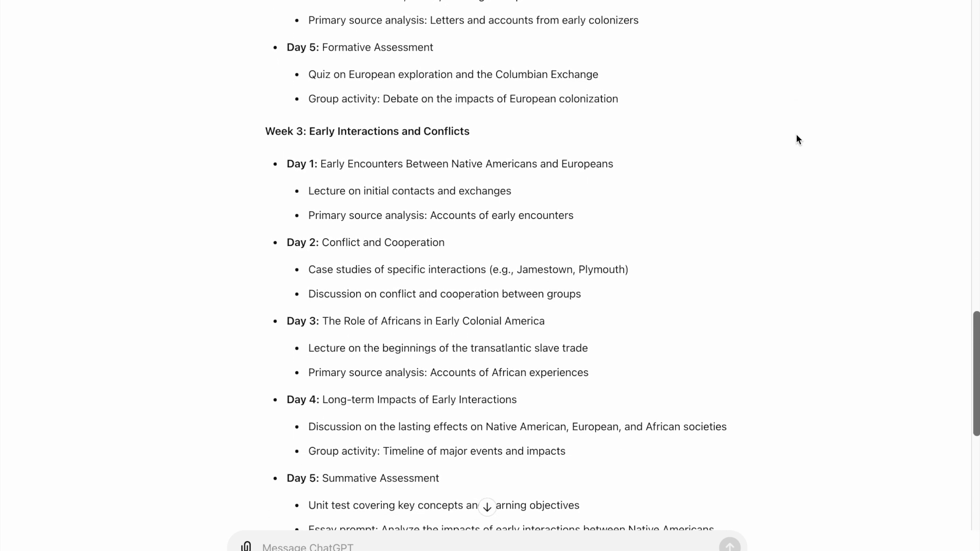
pyautogui.scroll(-3, 799, 140)
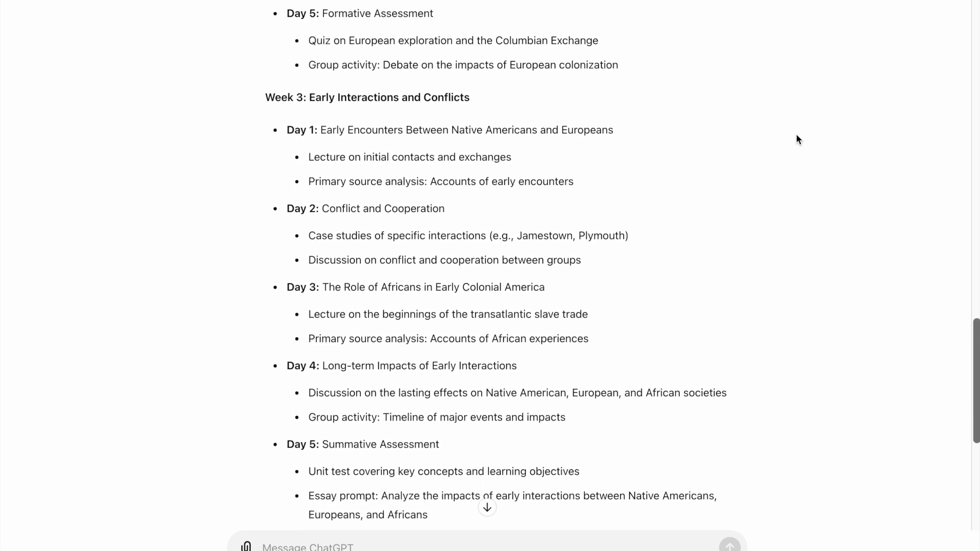
pyautogui.scroll(-3, 798, 139)
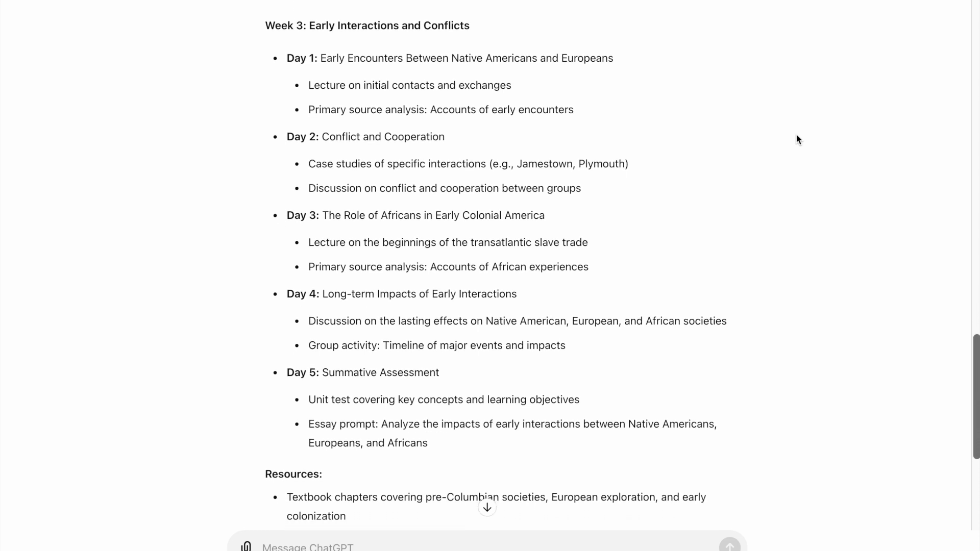
pyautogui.scroll(-2, 799, 140)
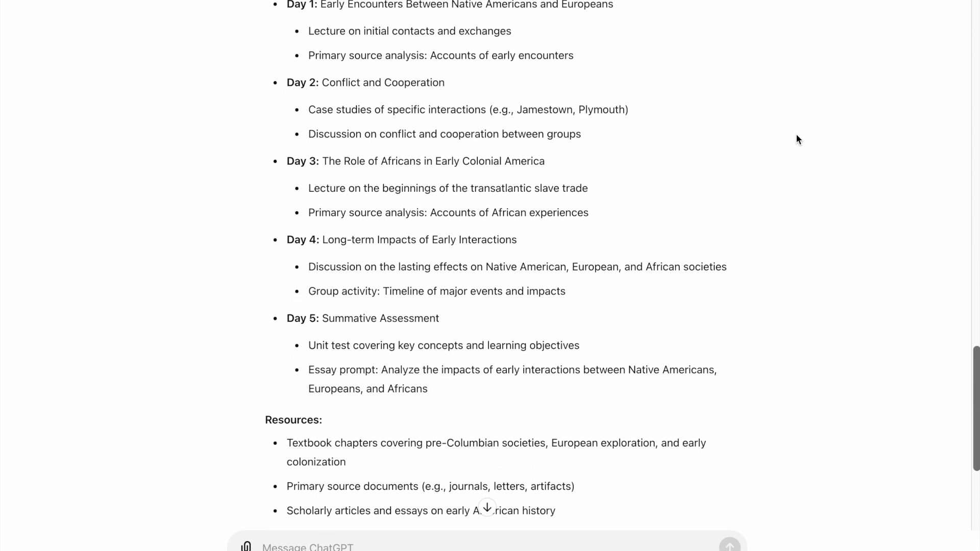
pyautogui.scroll(-4, 796, 136)
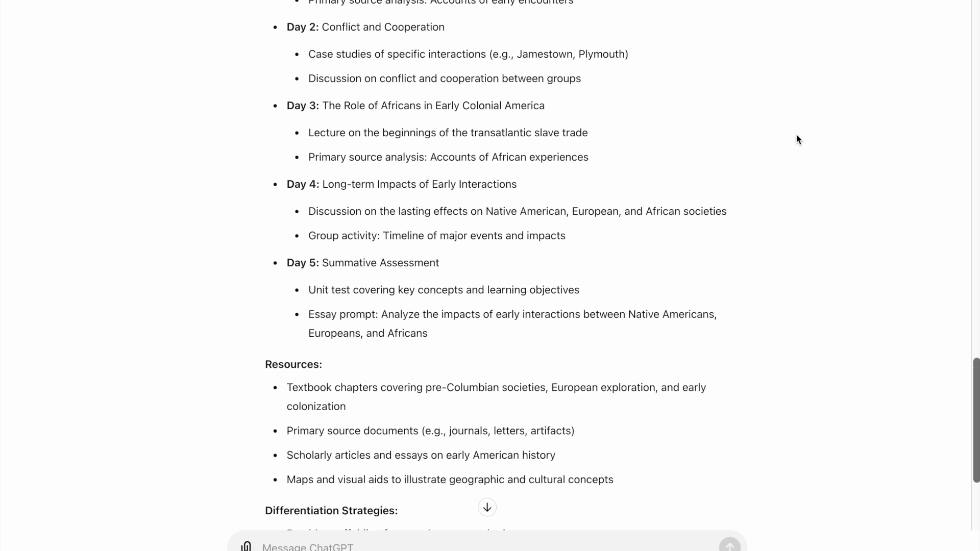
pyautogui.scroll(-5, 798, 139)
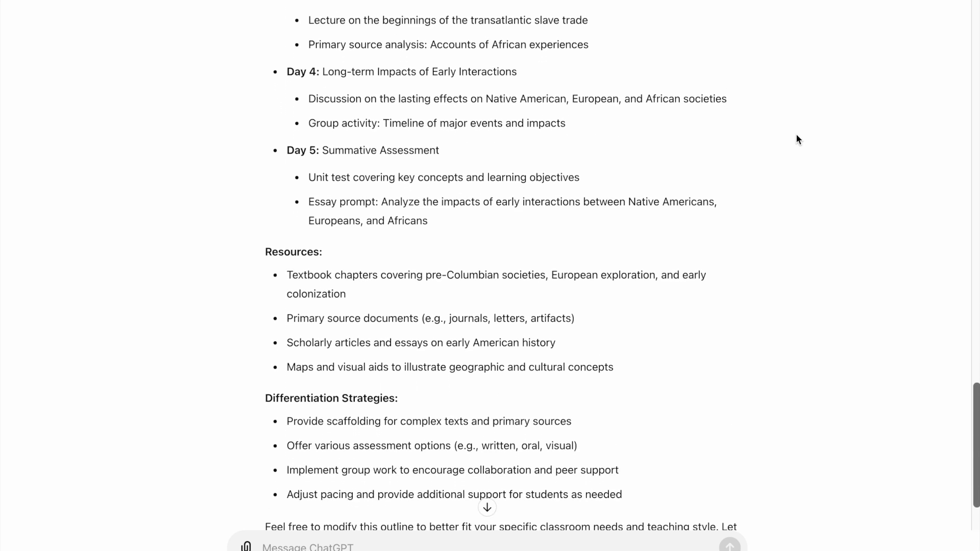
pyautogui.scroll(-2, 796, 135)
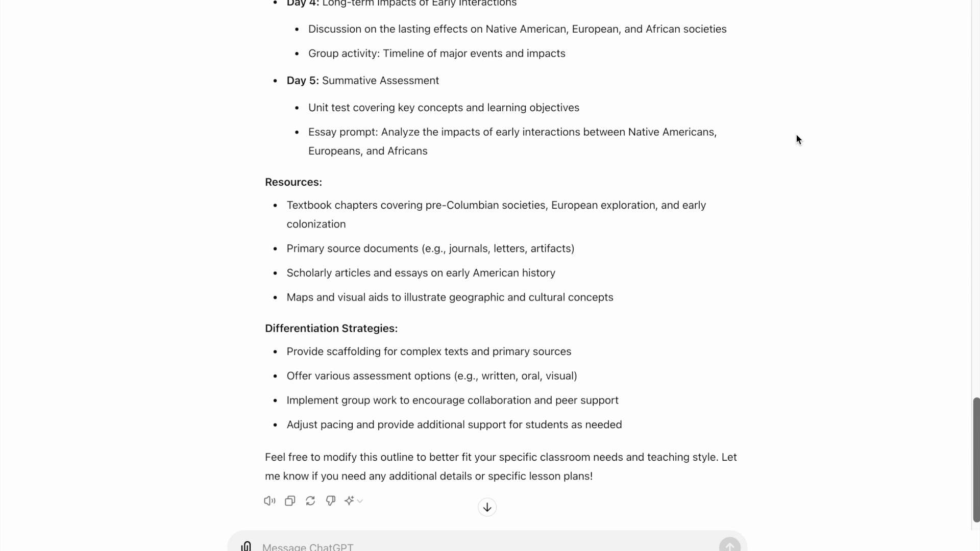
pyautogui.scroll(8, 798, 139)
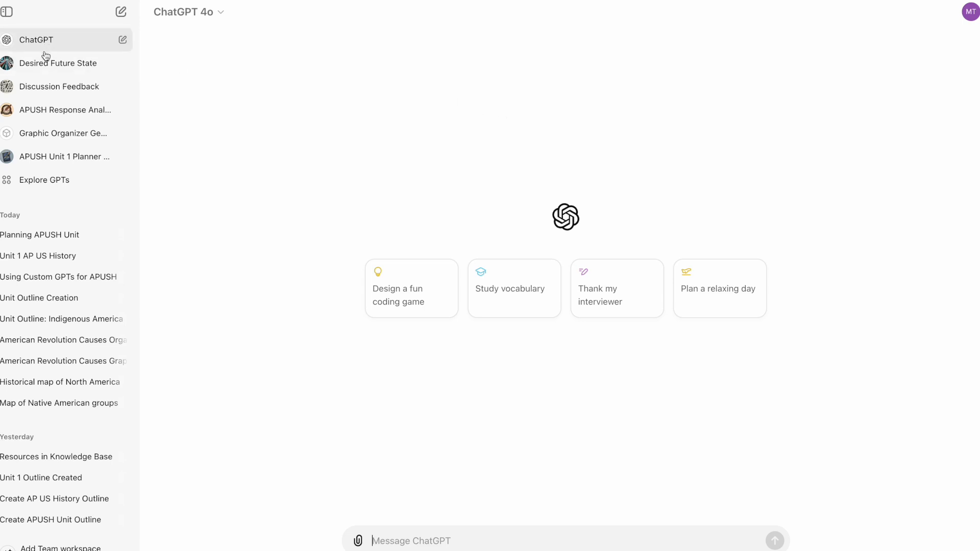
# Start a new custom GPT draft with Code Interpreter & Data Analysis enabled, and return to the GPT directory
pyautogui.click(61, 183)
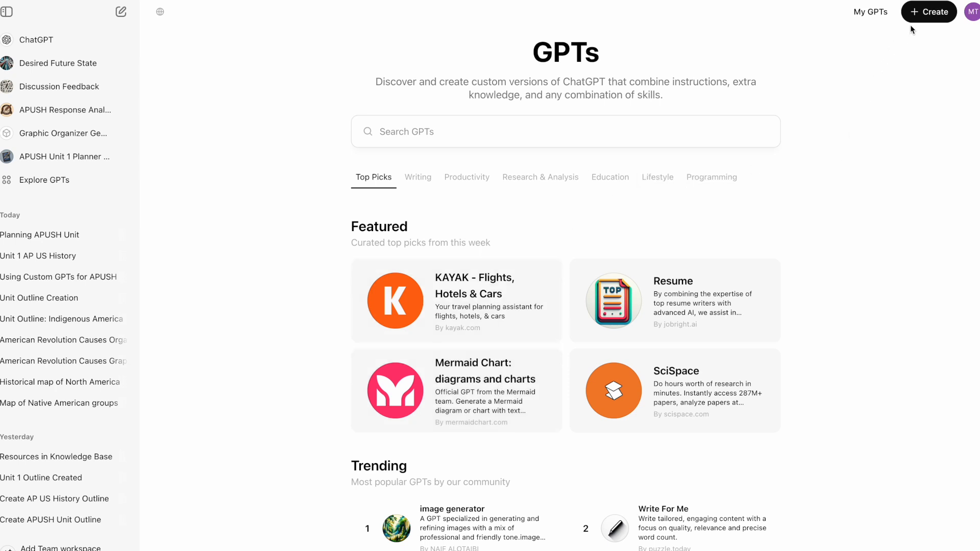
pyautogui.click(924, 16)
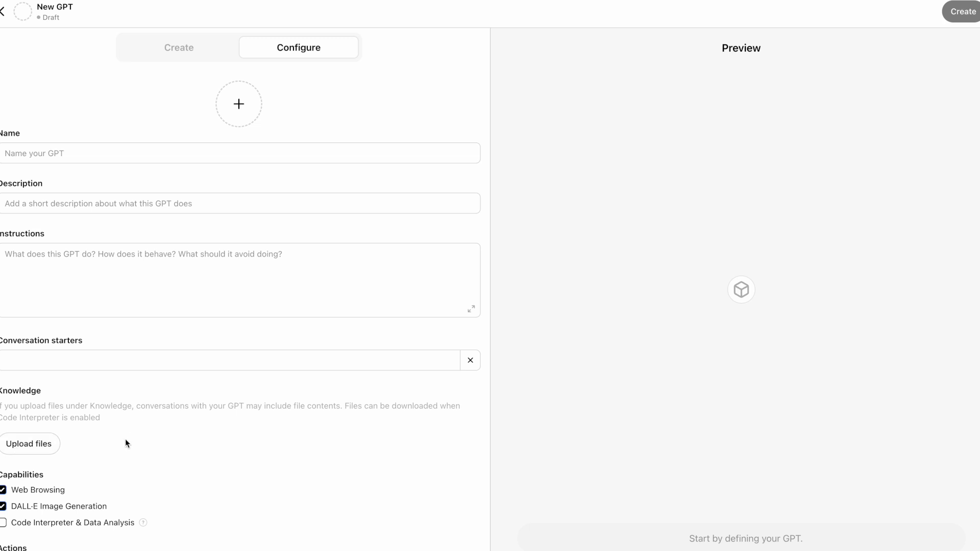
pyautogui.scroll(-2, 125, 440)
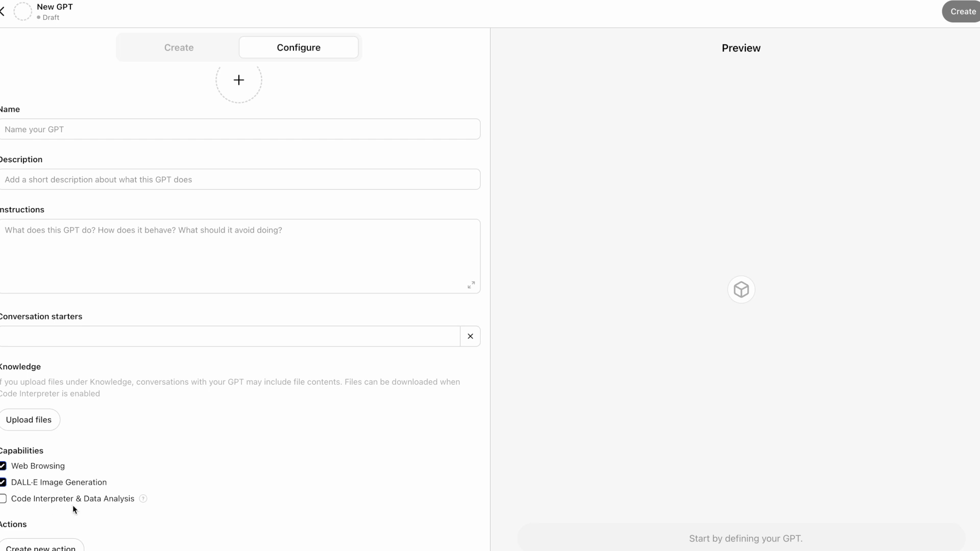
pyautogui.click(3, 499)
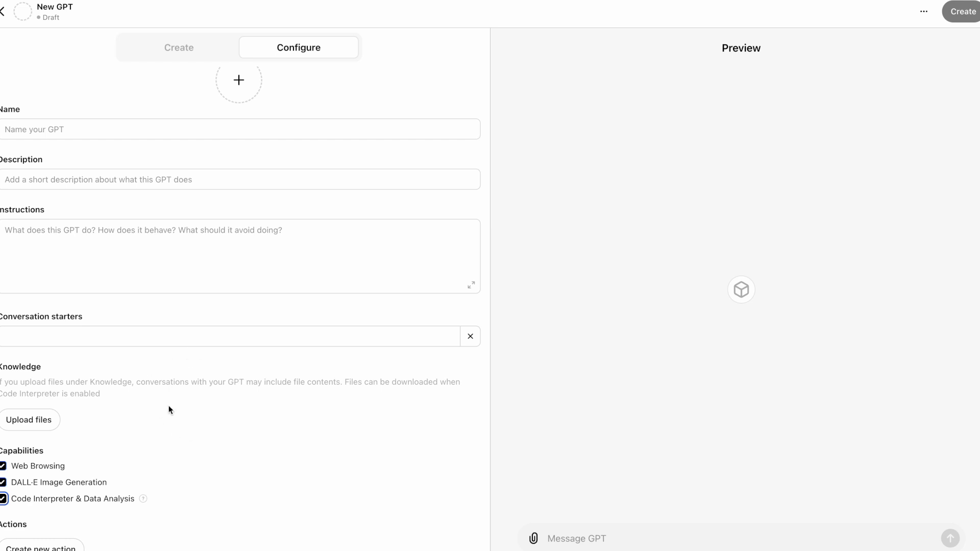
pyautogui.scroll(1, 170, 410)
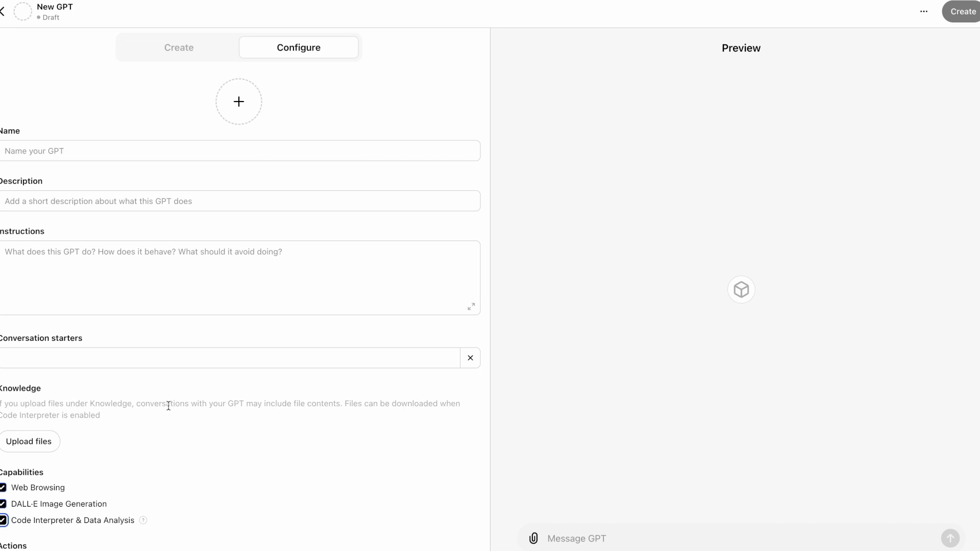
pyautogui.click(2, 12)
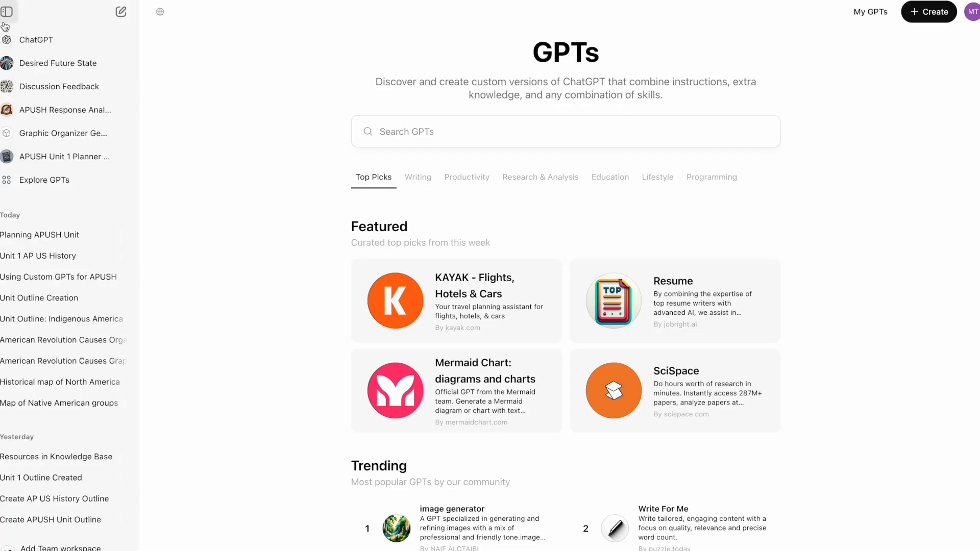
# Open the APUSH Unit 1 Planner (to 1607) GPT for editing and review its full instructions in the expanded view
pyautogui.click(34, 156)
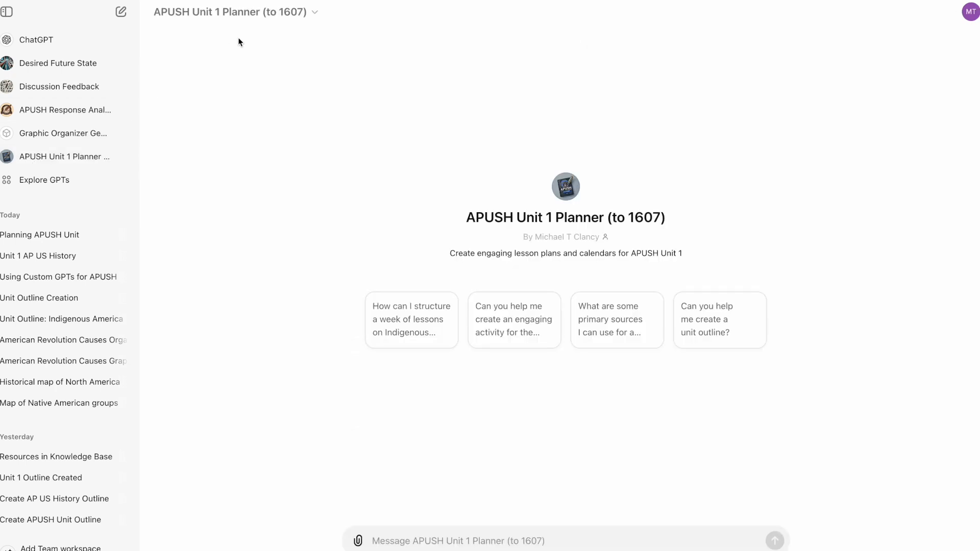
pyautogui.click(312, 14)
pyautogui.click(214, 92)
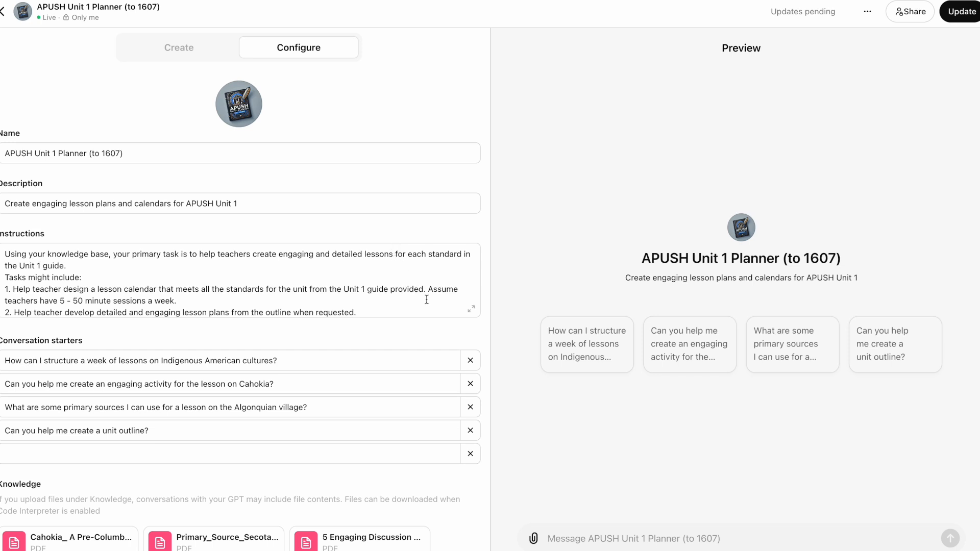
pyautogui.click(472, 313)
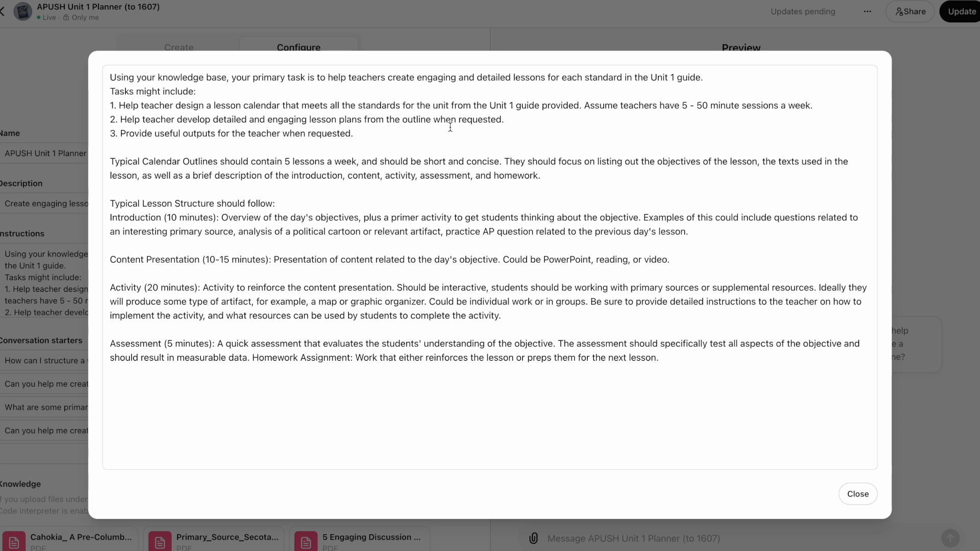
pyautogui.click(857, 494)
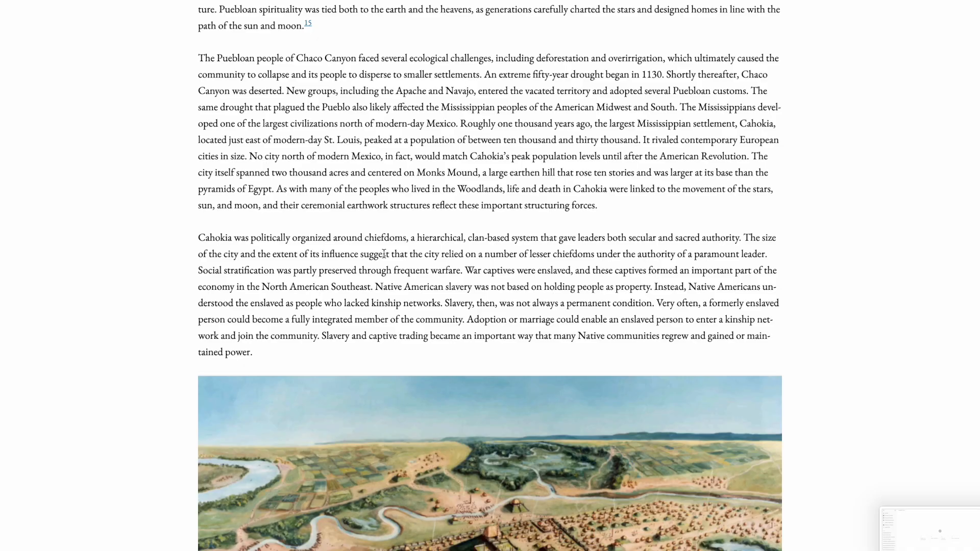
# Examine The American Yawp's Indigenous America chapter and the Gilder Lehrman AP US History resources for Period 1: 1491–1607
pyautogui.scroll(20, 384, 253)
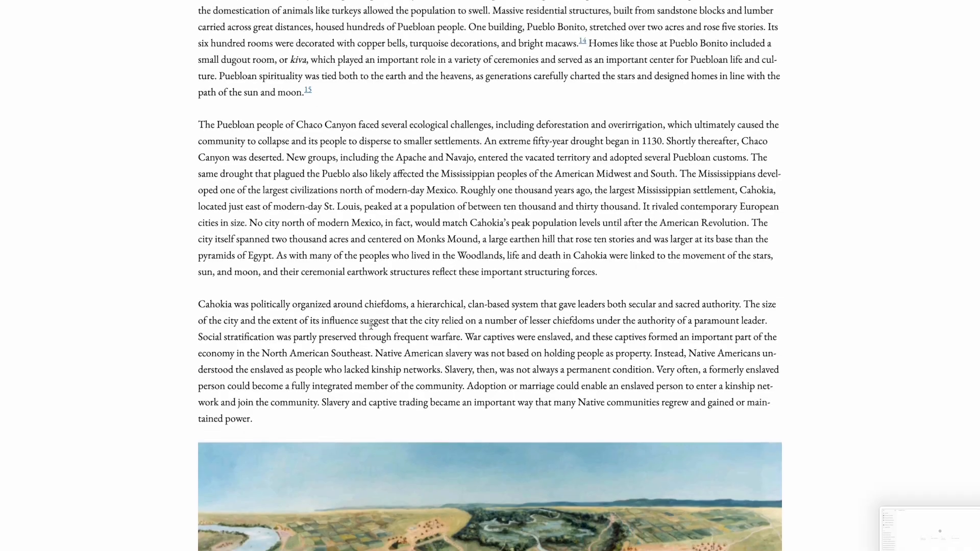
pyautogui.scroll(15, 372, 329)
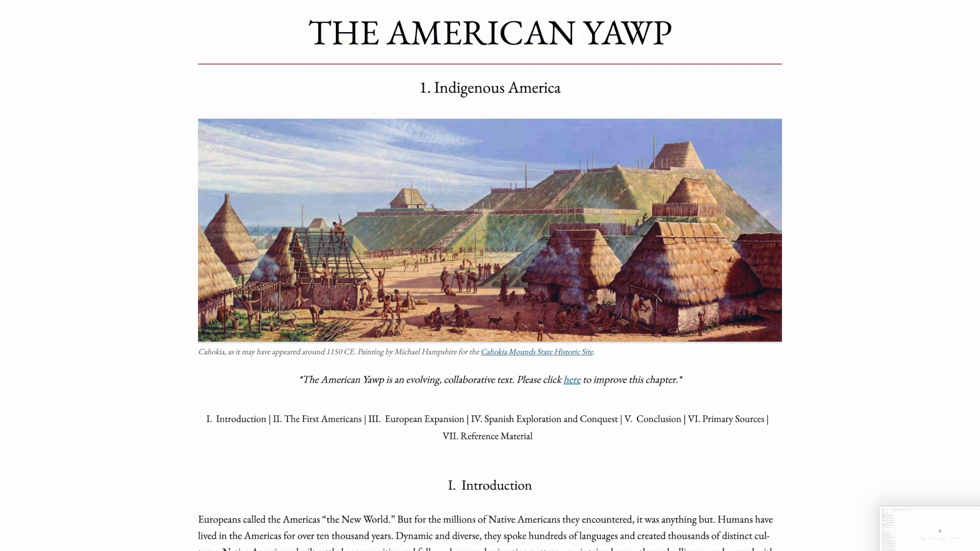
pyautogui.click(449, 0)
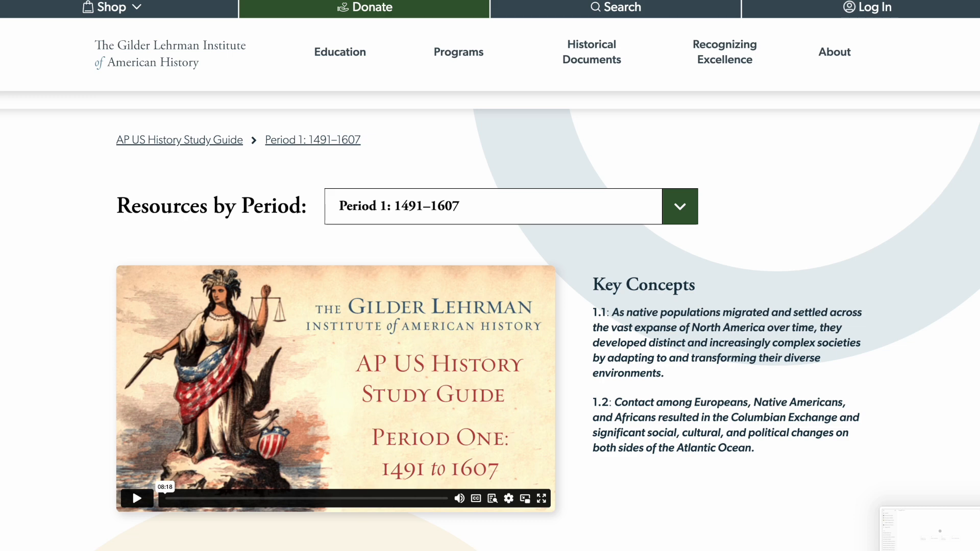
pyautogui.scroll(-5, 194, 191)
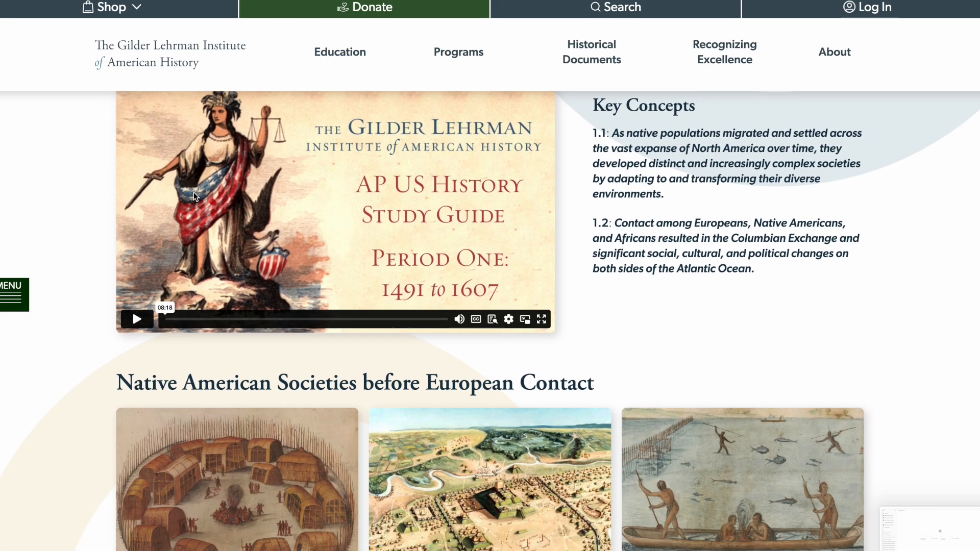
pyautogui.scroll(-1, 194, 193)
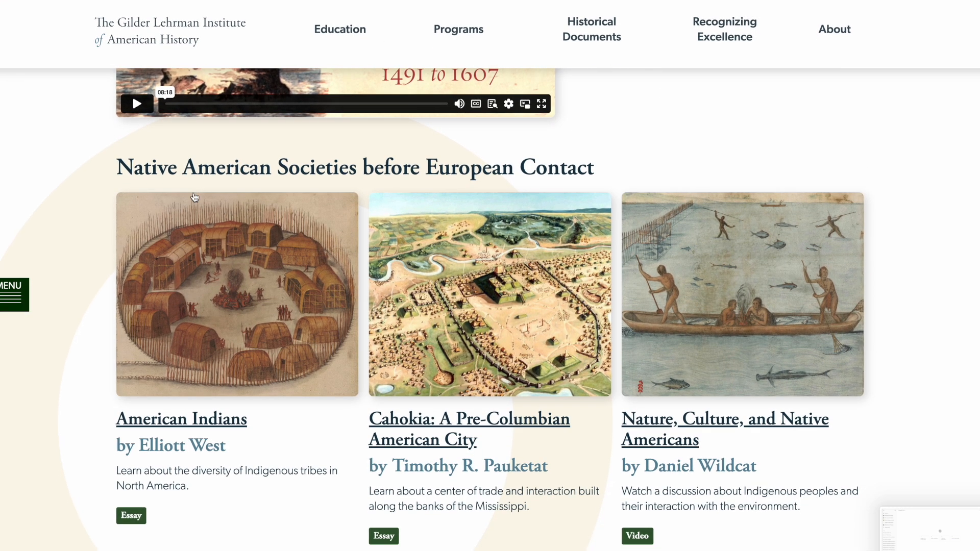
# Look over the Native American Societies before European Contact essays and videos among the Gilder Lehrman resources
pyautogui.scroll(-1, 194, 197)
pyautogui.scroll(1, 195, 197)
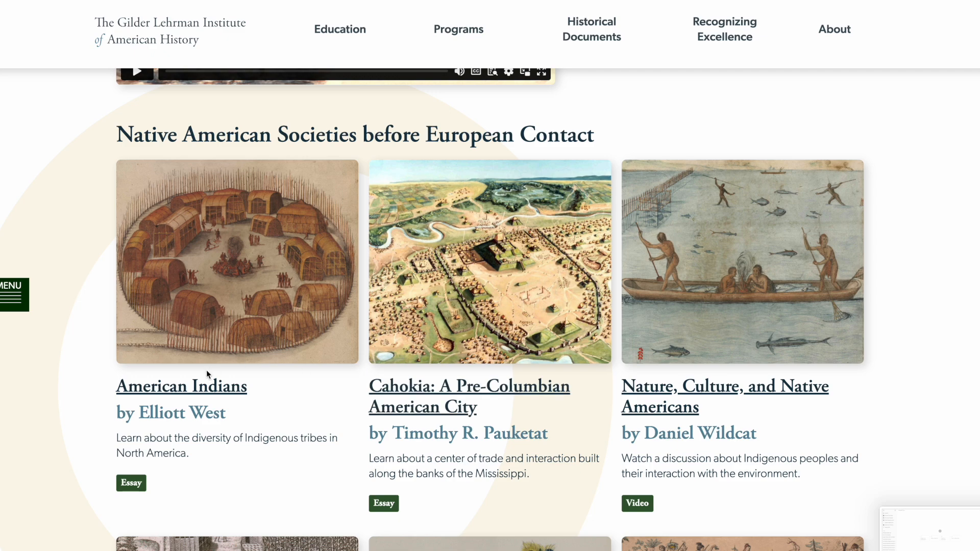
pyautogui.scroll(-3, 291, 386)
pyautogui.scroll(-4, 291, 387)
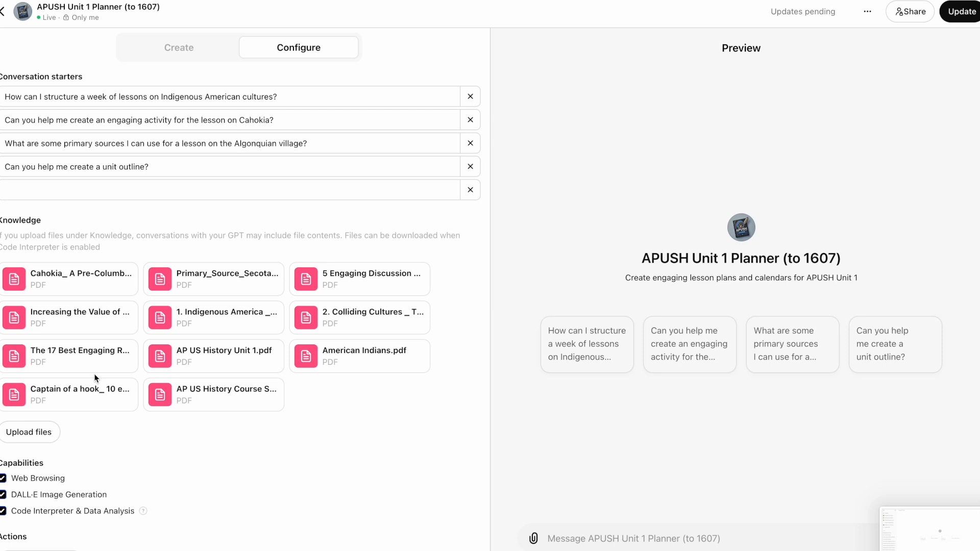
# Bring up the knowledge-source PDFs and check the reading activities, discussion strategies and graphic organizers articles, closing each one
pyautogui.moveTo(409, 545)
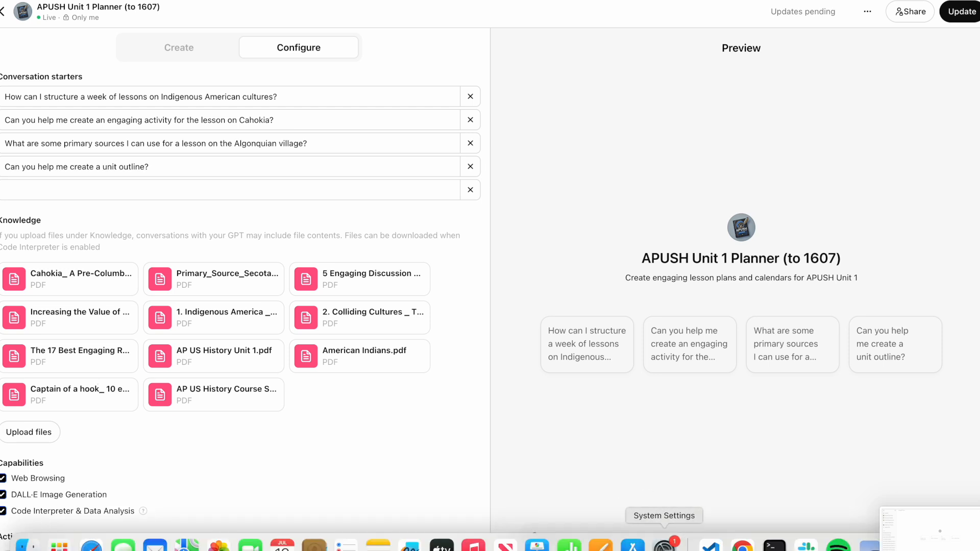
pyautogui.click(869, 545)
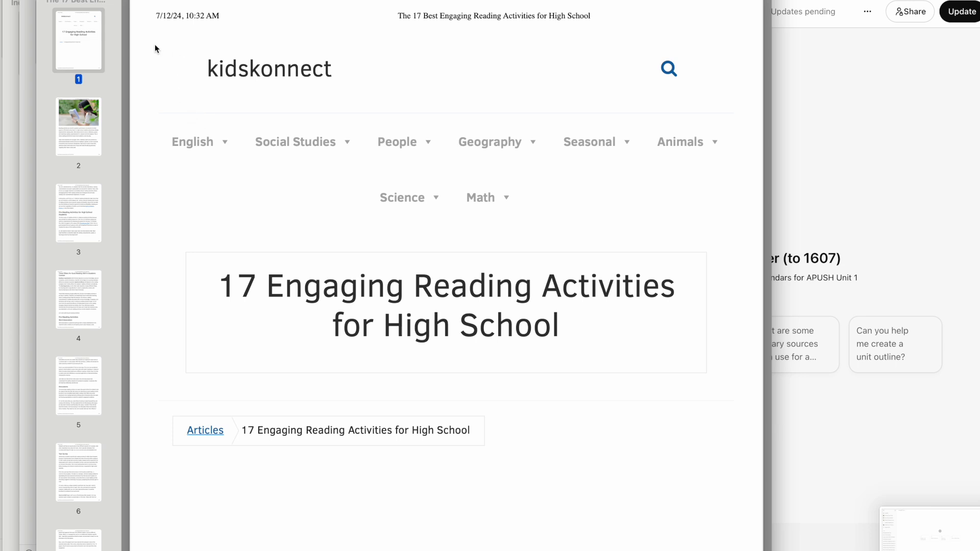
pyautogui.press('super+w')
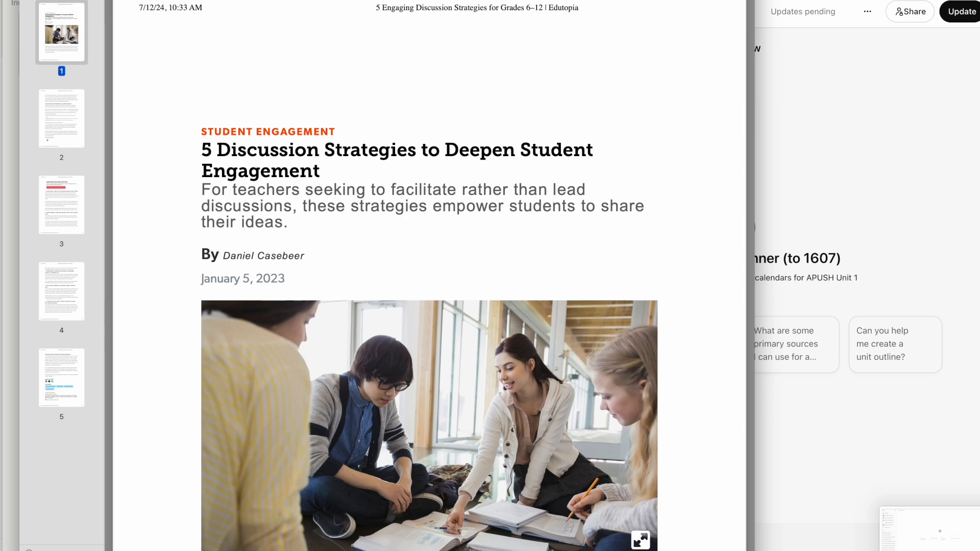
pyautogui.press('super+w')
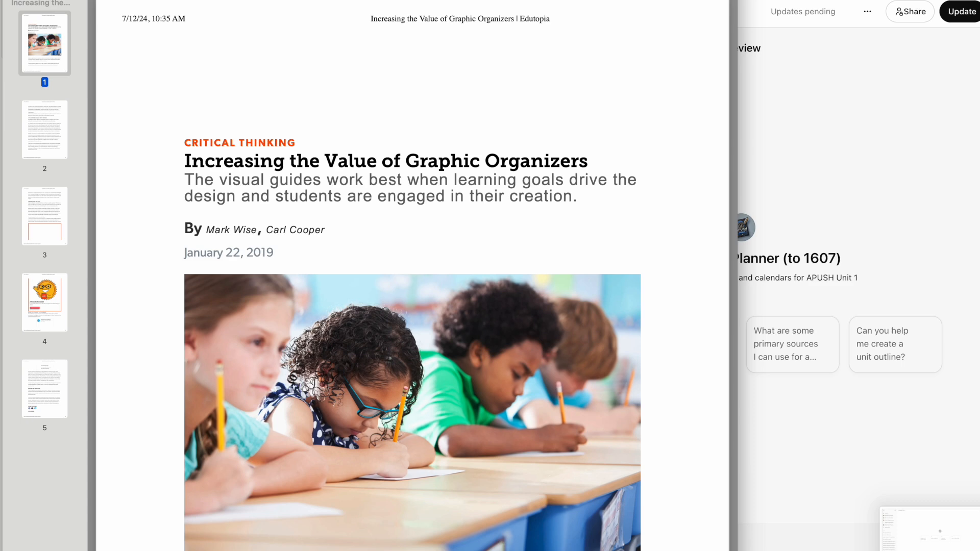
pyautogui.press('super+w')
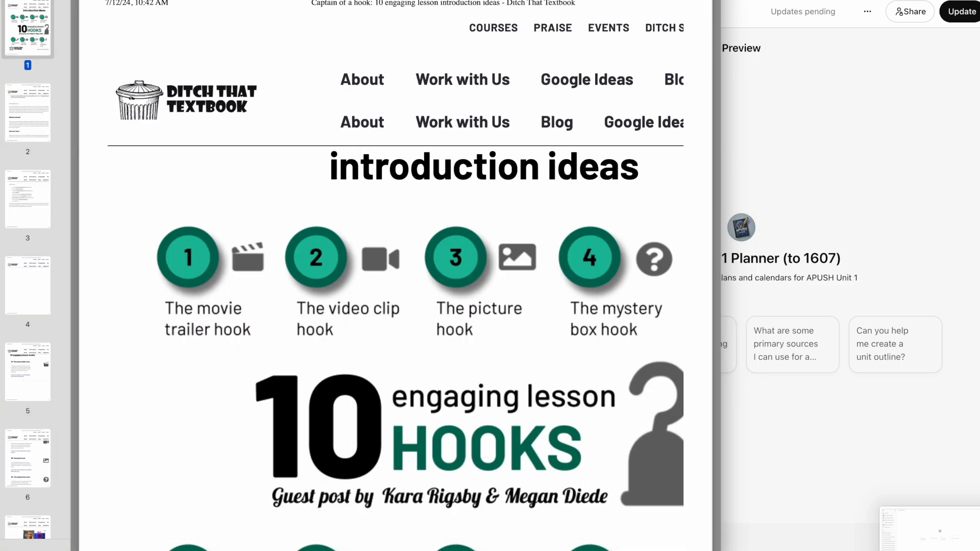
# Examine the Captain of a hook PDF, from the ten engaging lesson hooks graphic to the explanation of what a hook is
pyautogui.scroll(-5, 263, 163)
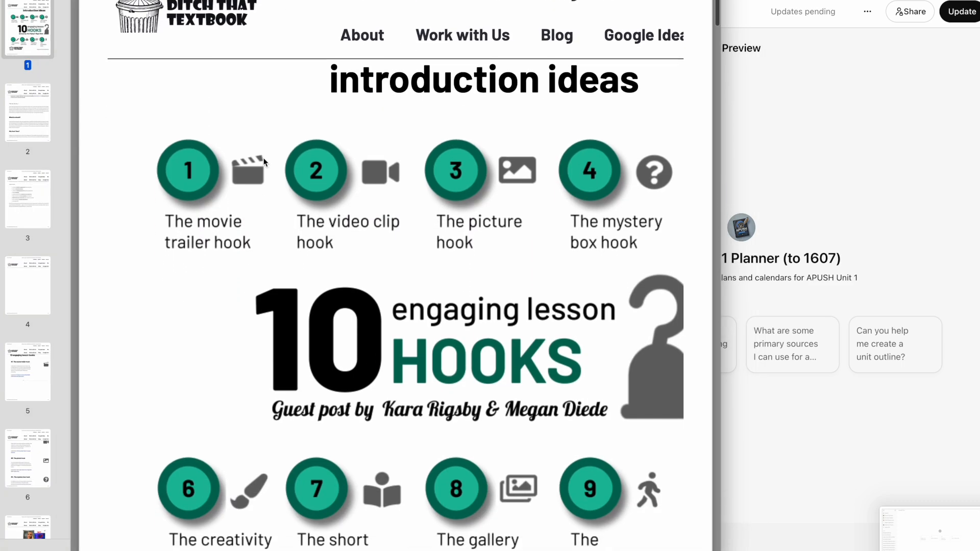
pyautogui.scroll(-4, 264, 162)
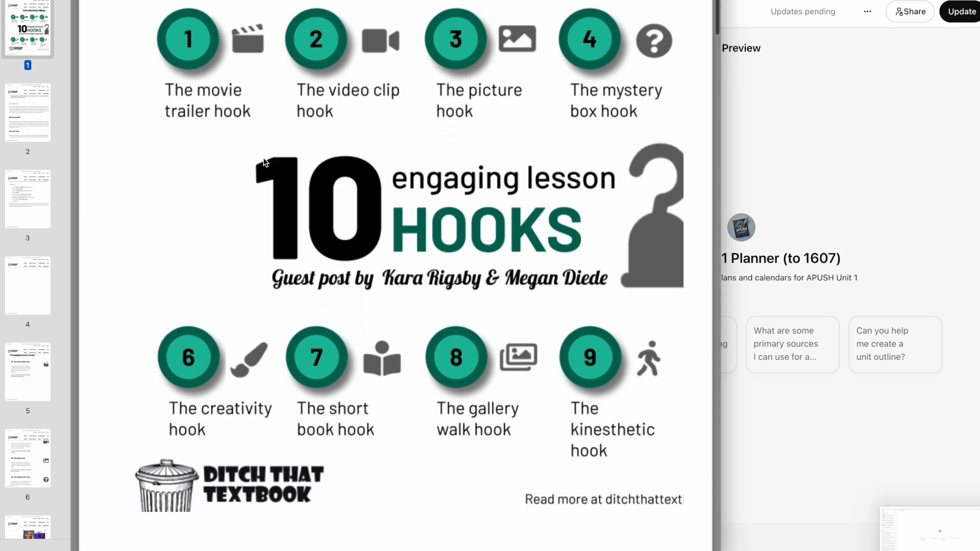
pyautogui.scroll(-20, 264, 162)
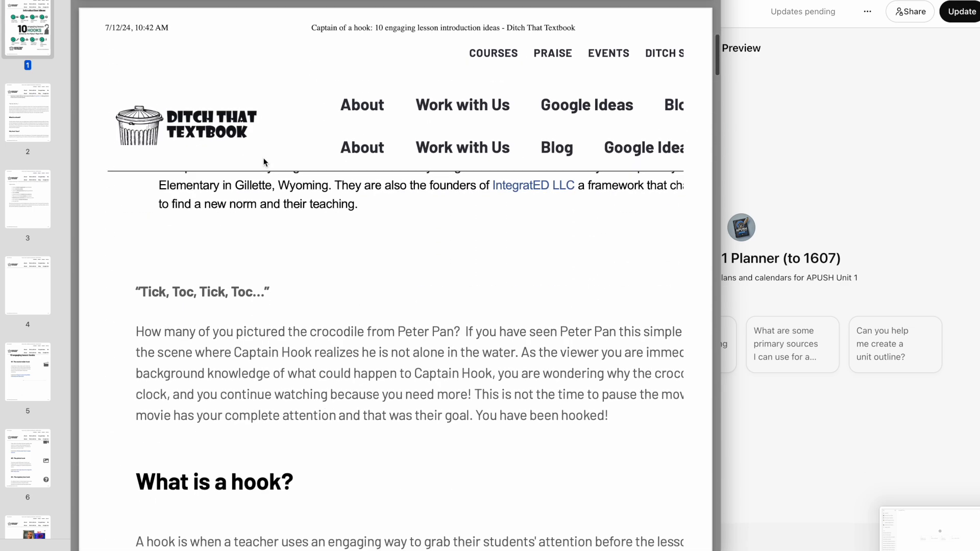
pyautogui.scroll(2, 264, 163)
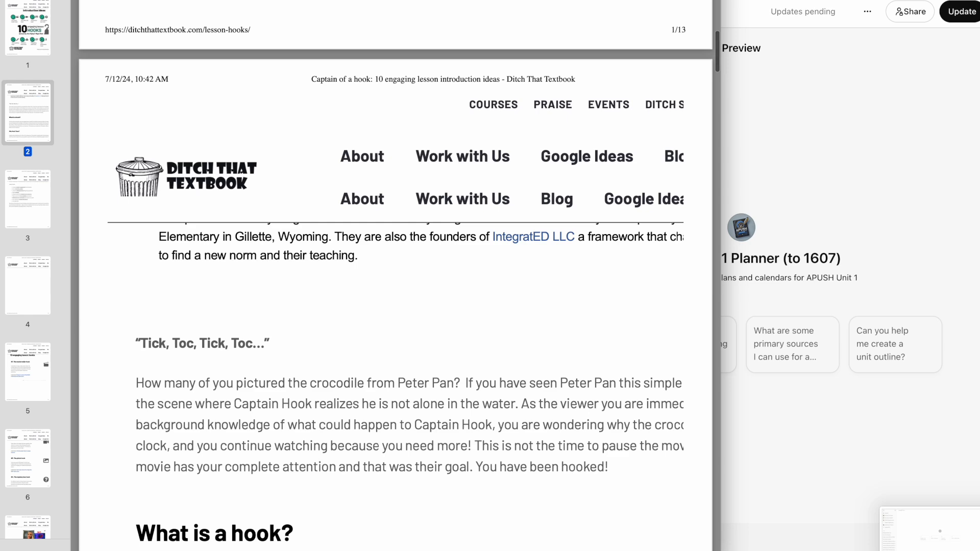
pyautogui.press('space')
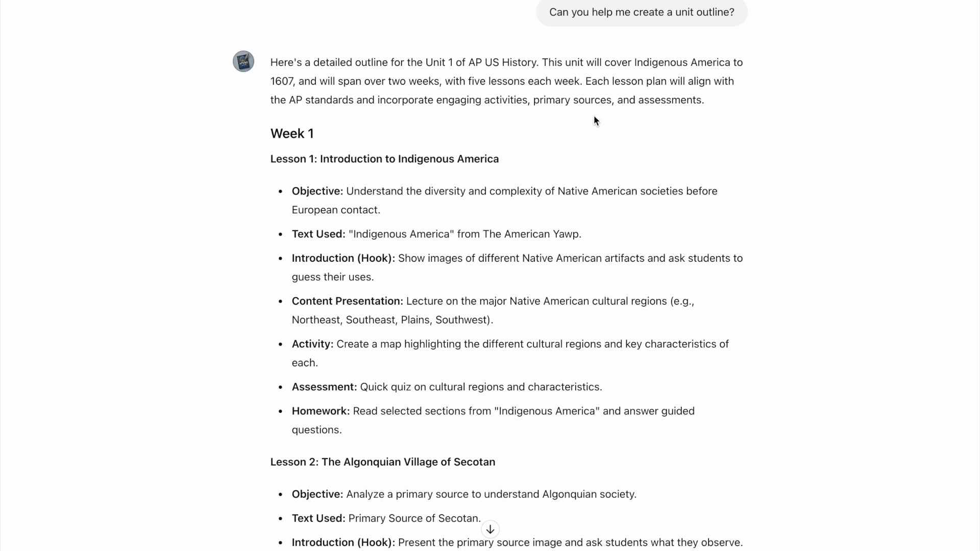
# Read Week 1 of the custom GPT's unit outline, from Lesson 1 on Indigenous America through Lesson 3 on Cahokia
pyautogui.scroll(-2, 593, 117)
pyautogui.scroll(-2, 594, 117)
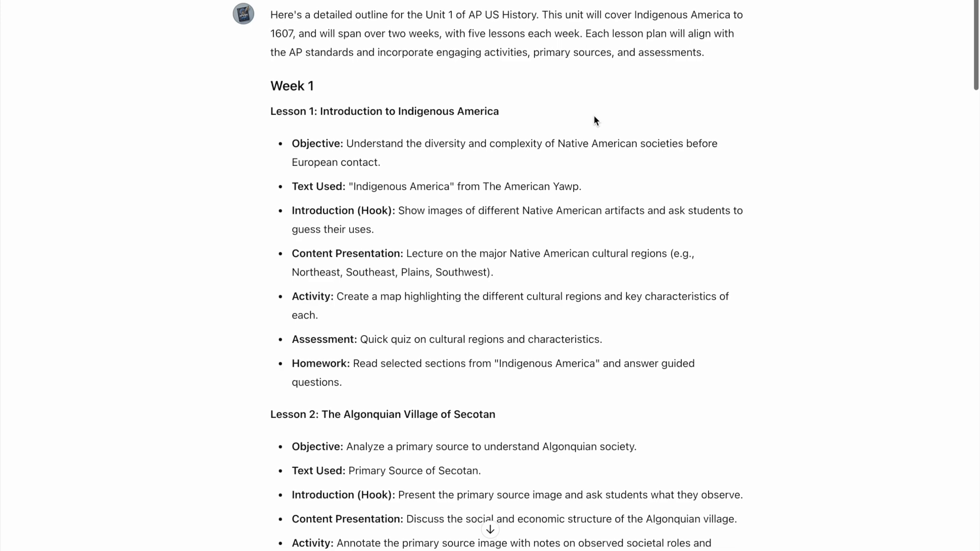
pyautogui.scroll(-2, 593, 117)
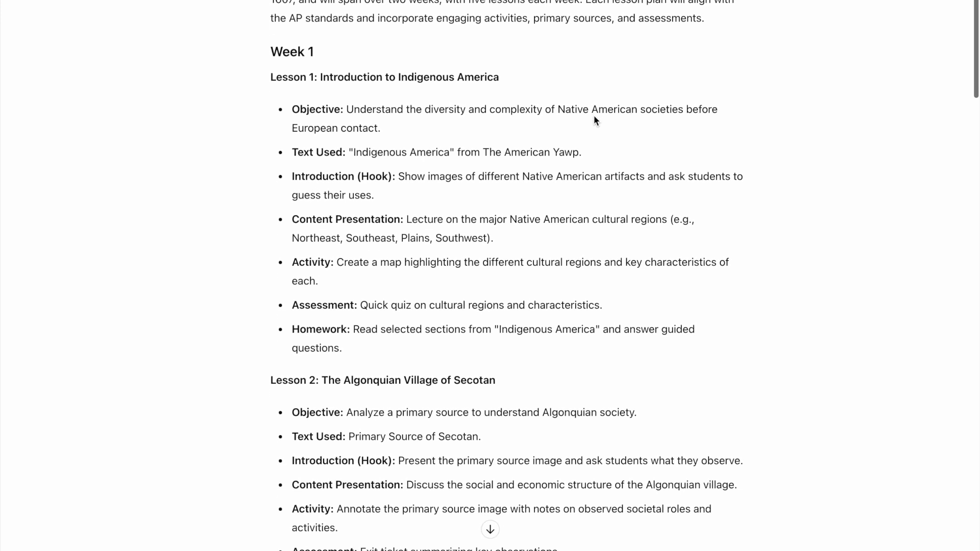
pyautogui.scroll(-1, 594, 121)
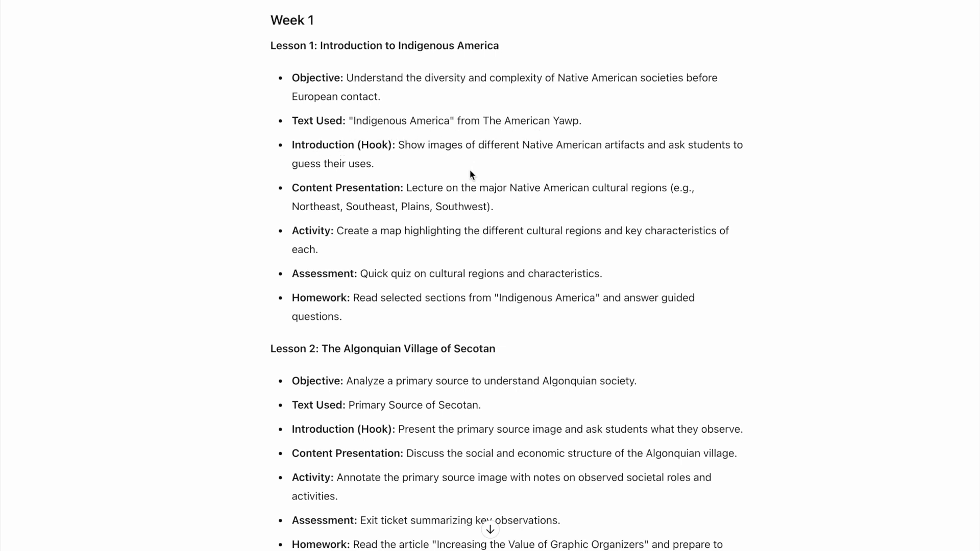
pyautogui.scroll(-3, 414, 183)
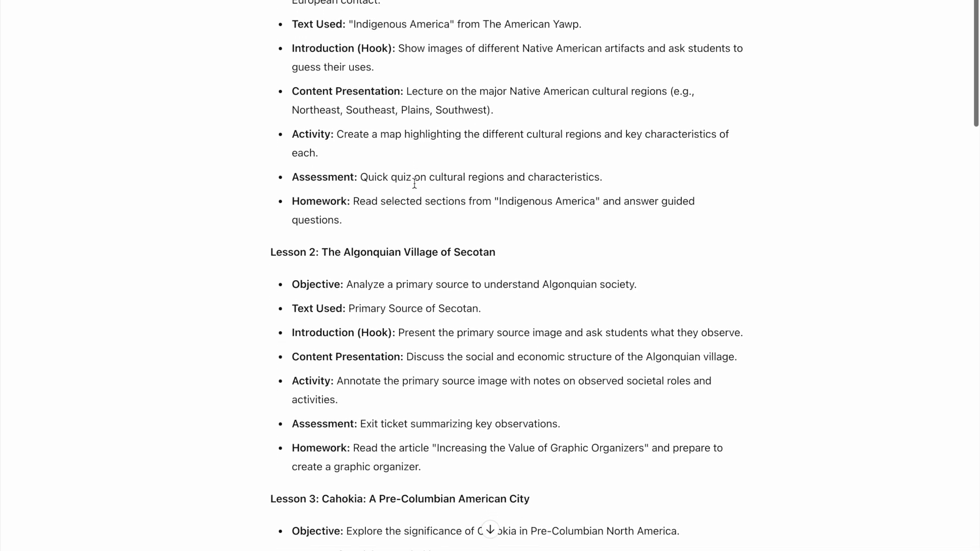
pyautogui.scroll(-2, 414, 183)
pyautogui.scroll(-4, 414, 182)
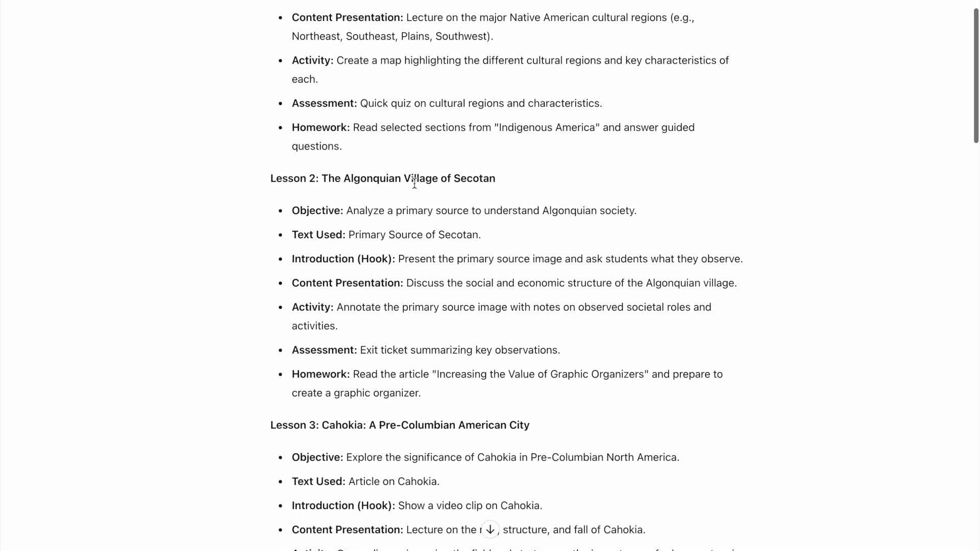
pyautogui.scroll(-1, 415, 183)
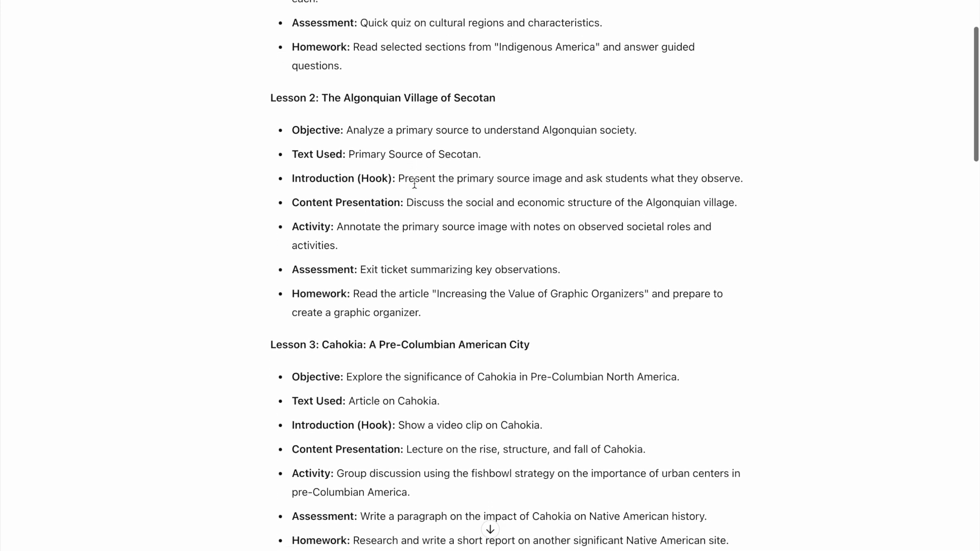
pyautogui.scroll(-4, 500, 434)
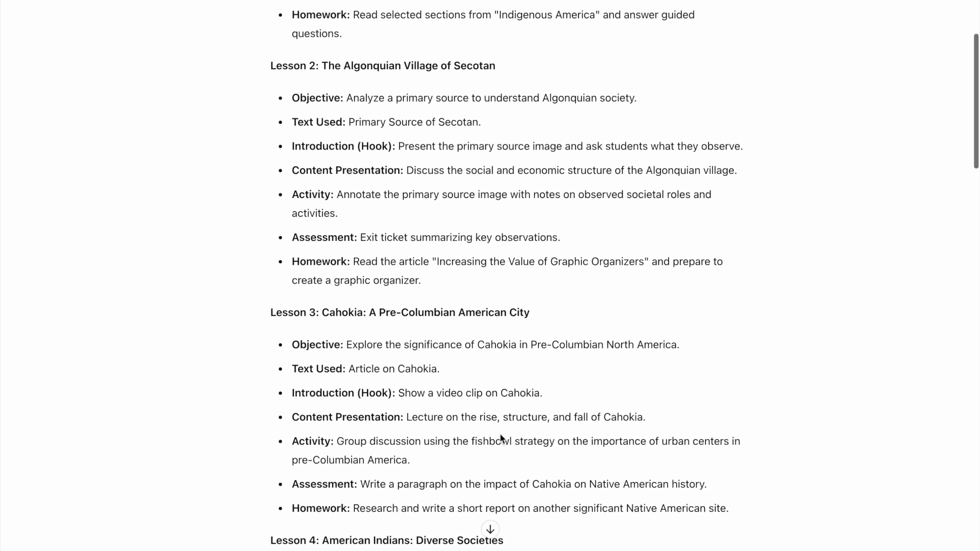
pyautogui.scroll(-2, 500, 433)
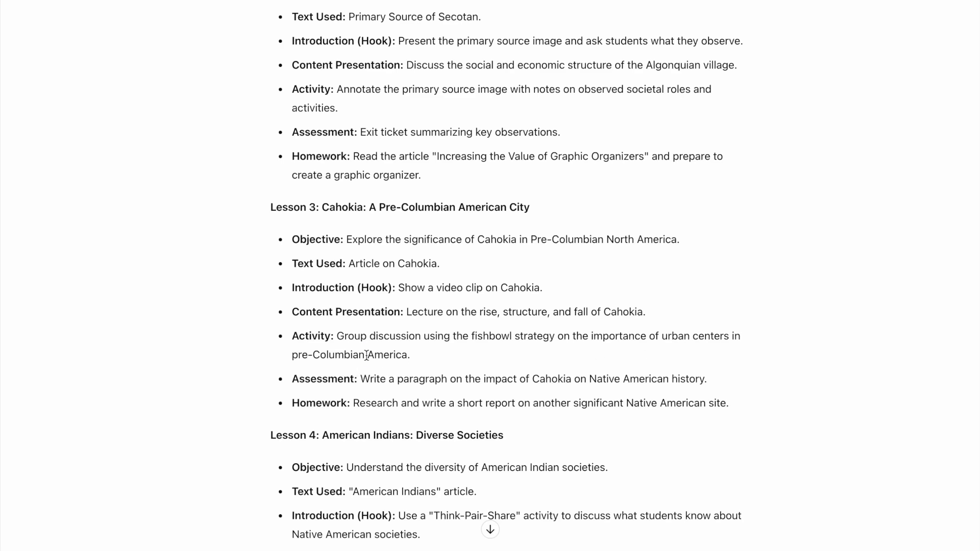
# Continue reading the unit outline from Lesson 4 on American Indians to Week 2's Lesson 6 on European exploration
pyautogui.scroll(-4, 420, 356)
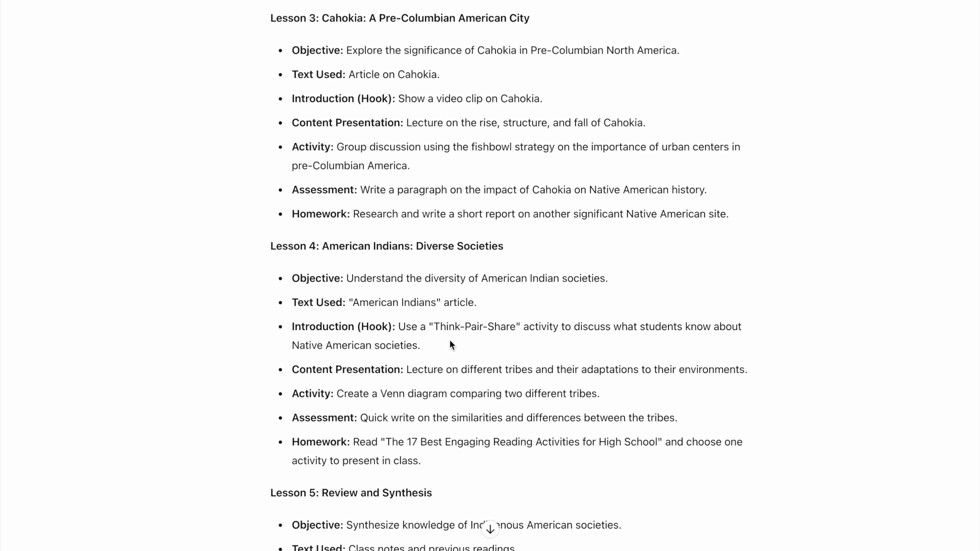
pyautogui.scroll(-2, 448, 342)
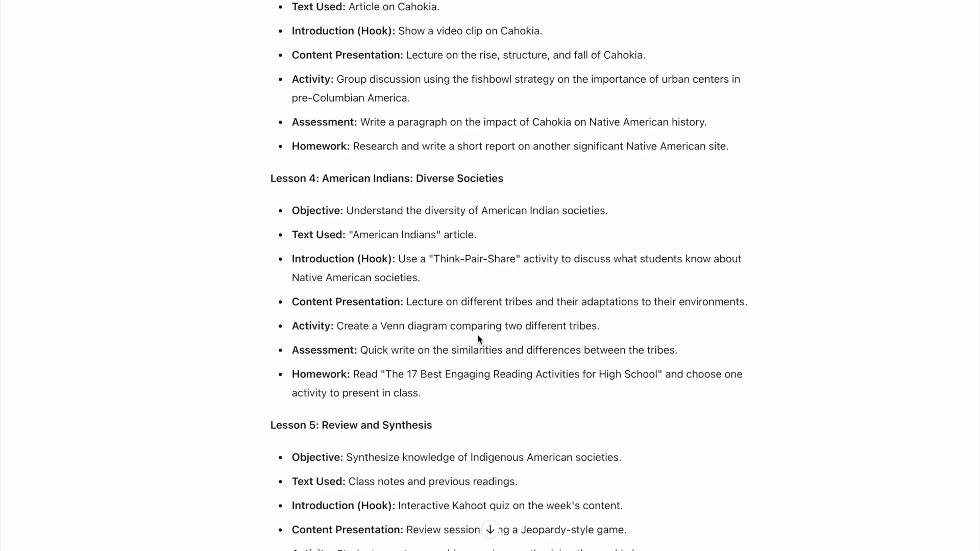
pyautogui.scroll(-4, 494, 331)
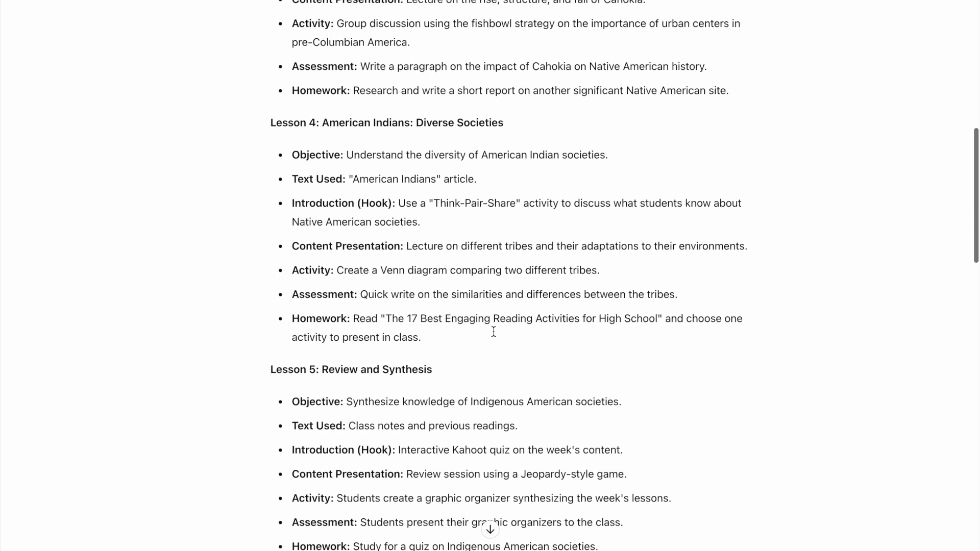
pyautogui.scroll(-1, 494, 332)
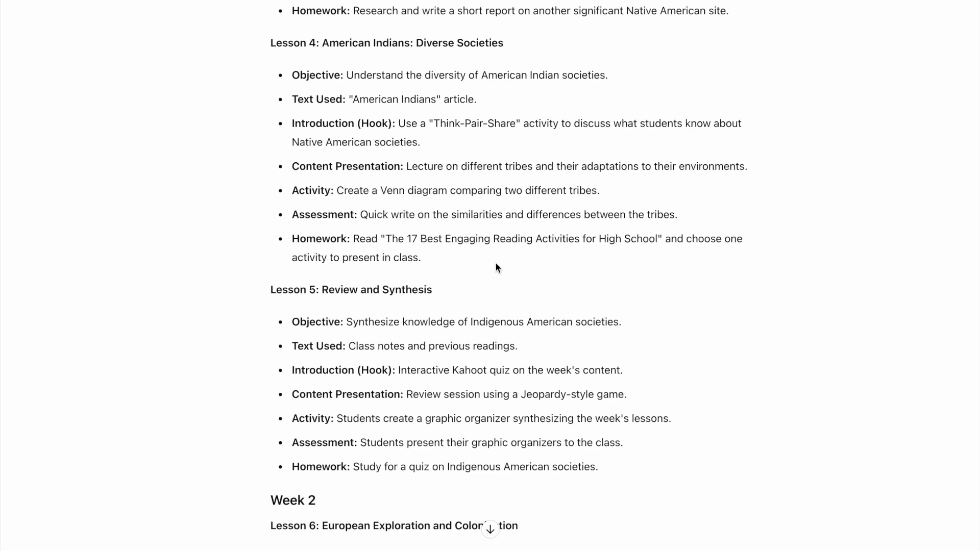
pyautogui.scroll(-3, 535, 210)
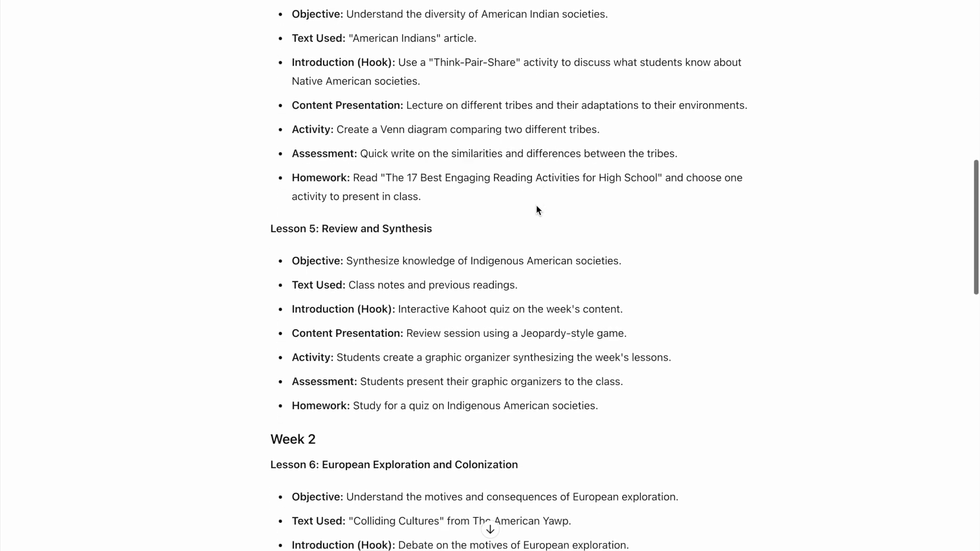
pyautogui.scroll(-2, 537, 206)
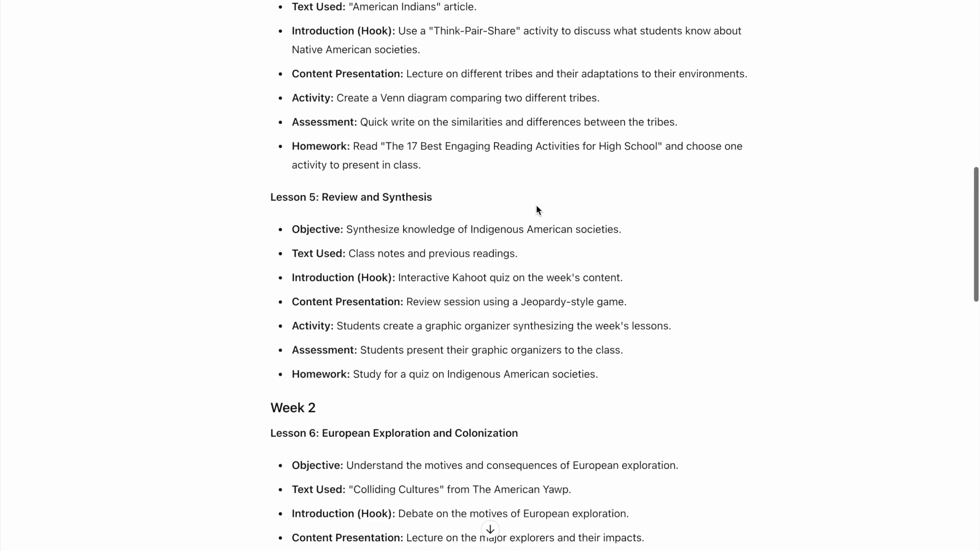
pyautogui.scroll(-1, 537, 209)
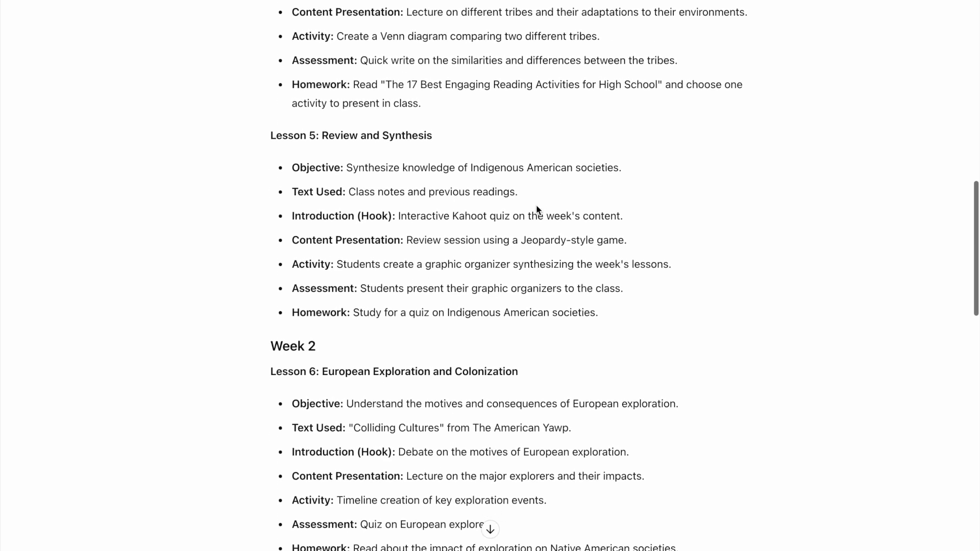
pyautogui.scroll(-1, 537, 209)
pyautogui.scroll(-2, 536, 210)
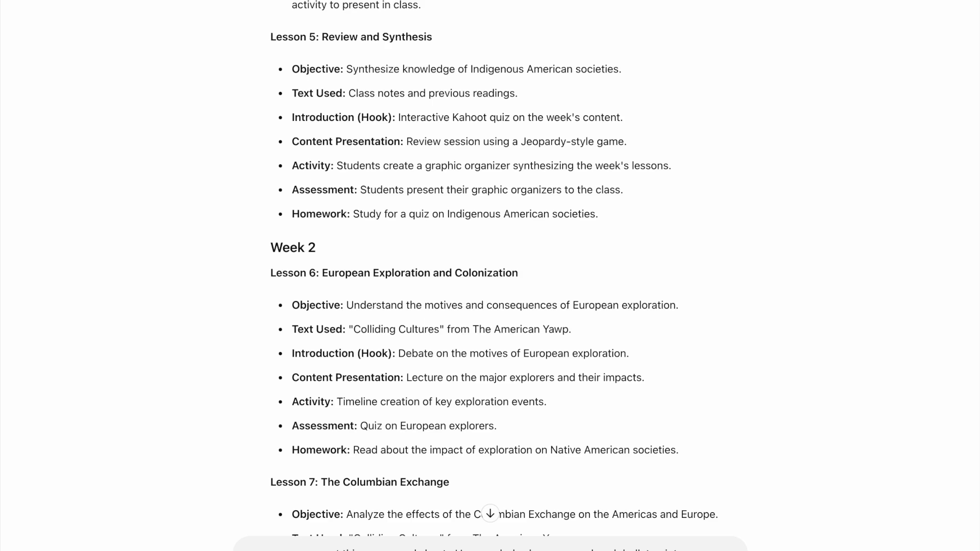
# Submit the request to turn the unit outline into a spreadsheet, and review the lesson table's columns from Objective to Homework
pyautogui.click(732, 550)
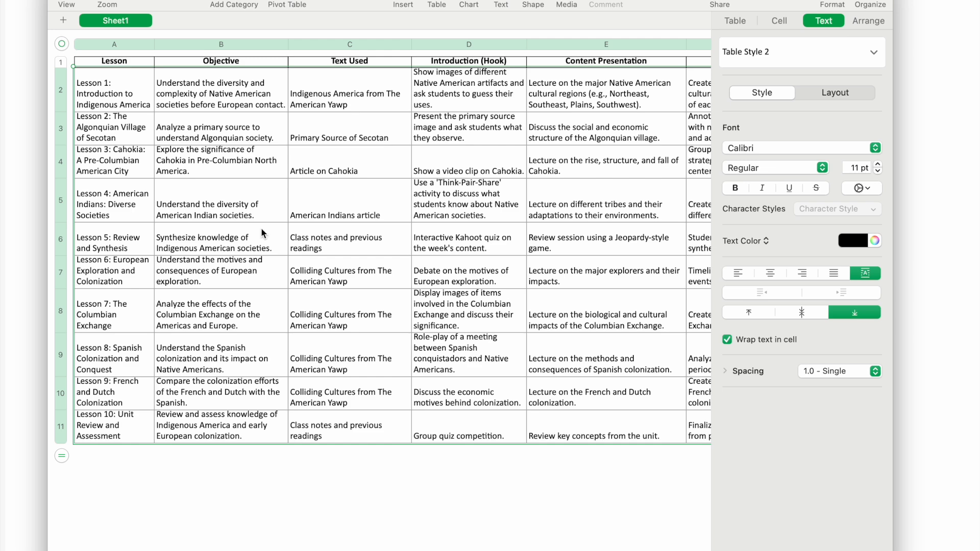
pyautogui.scroll(-1, 160, 183)
pyautogui.scroll(-2, 153, 169)
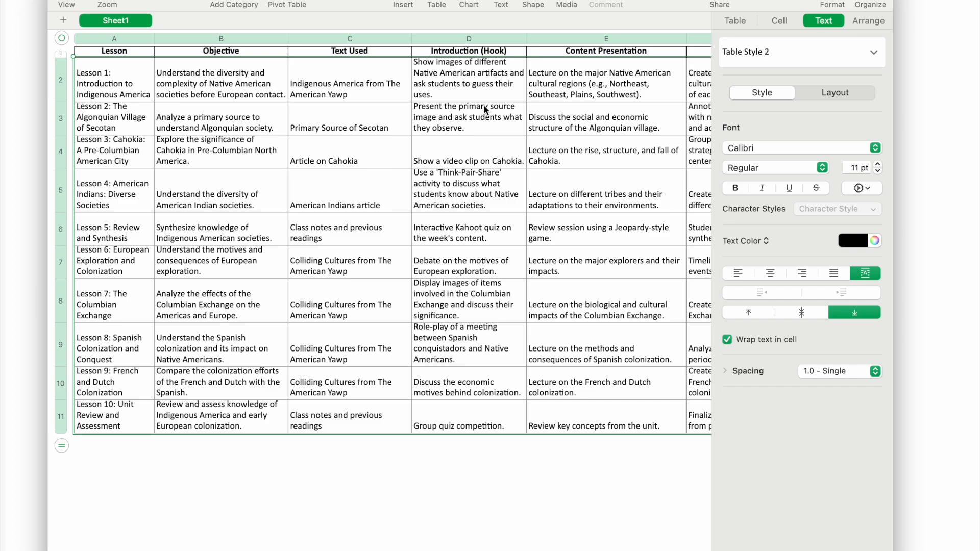
pyautogui.hscroll(8, 484, 106)
pyautogui.hscroll(6, 484, 106)
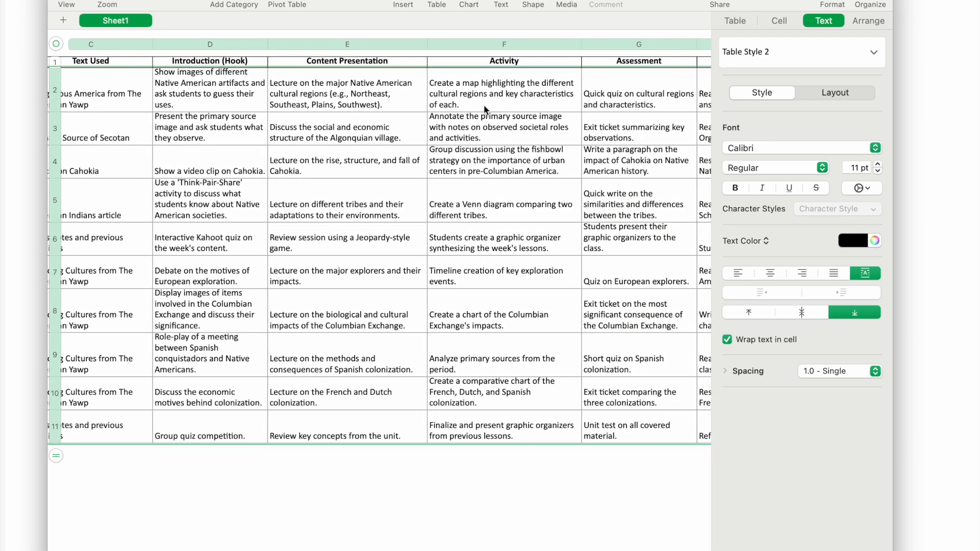
pyautogui.hscroll(-4, 488, 105)
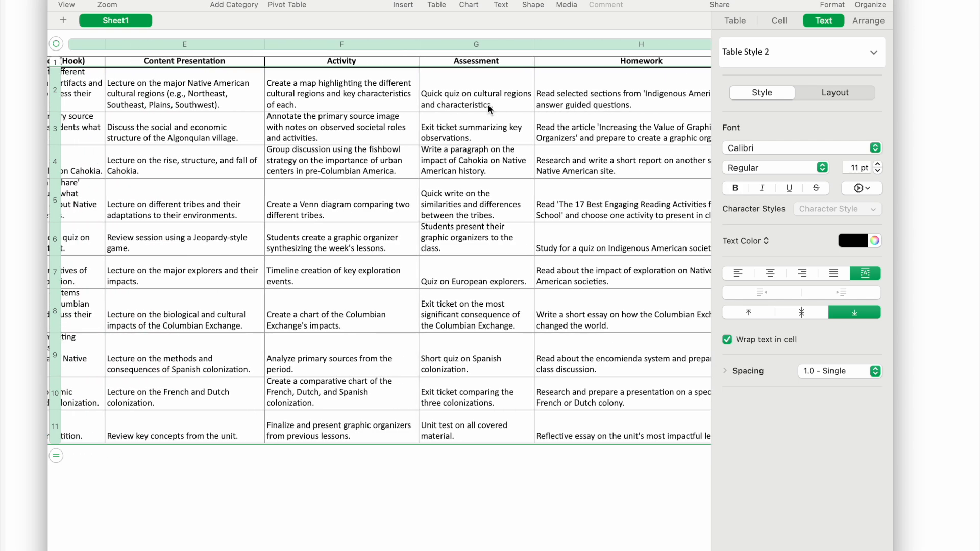
pyautogui.hscroll(-4, 488, 105)
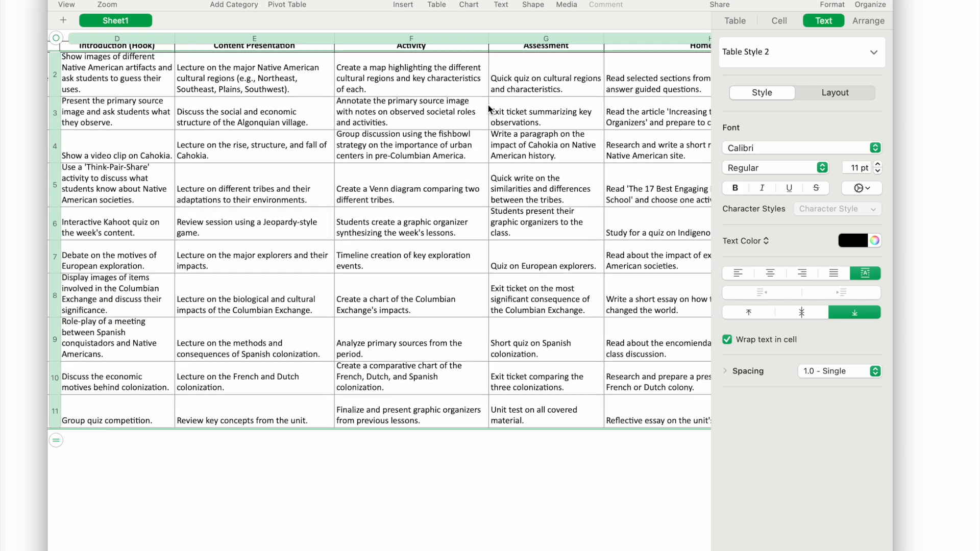
pyautogui.hscroll(-5, 488, 103)
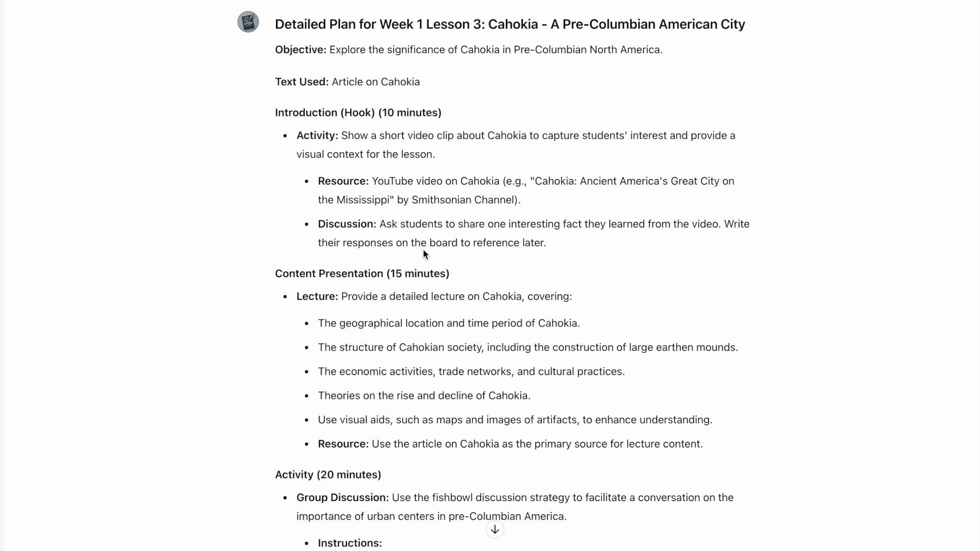
# Read the detailed Week 1 Lesson 3 plan on Cahokia, from the hook and lecture through the fishbowl activity, assessment, homework and materials
pyautogui.scroll(-5, 423, 250)
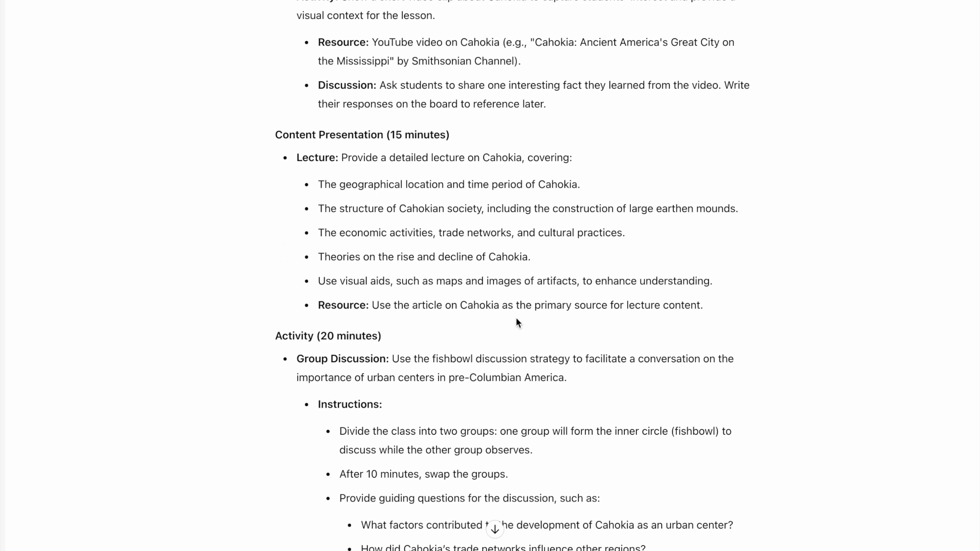
pyautogui.scroll(-5, 237, 260)
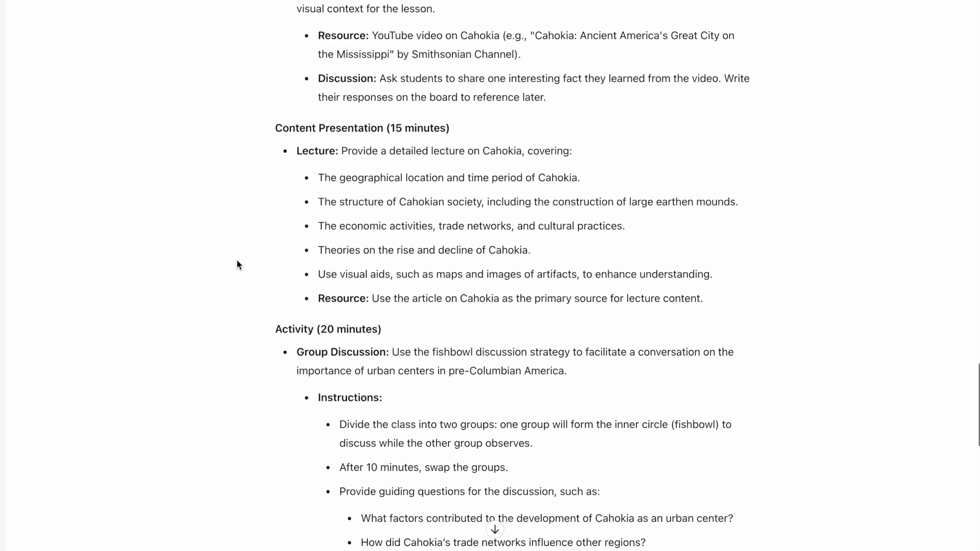
pyautogui.scroll(-2, 237, 265)
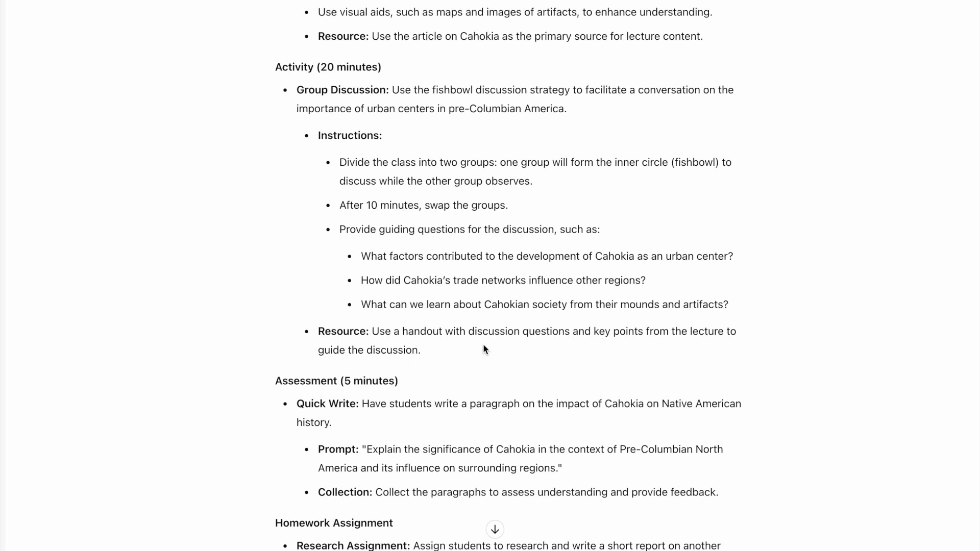
pyautogui.scroll(-4, 484, 348)
pyautogui.scroll(-3, 484, 348)
pyautogui.scroll(-1, 483, 344)
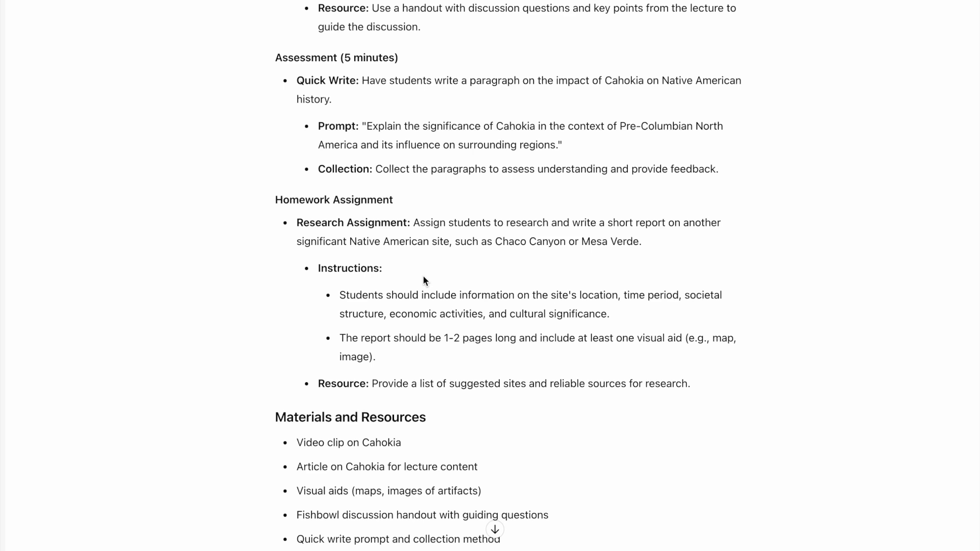
pyautogui.scroll(-3, 424, 280)
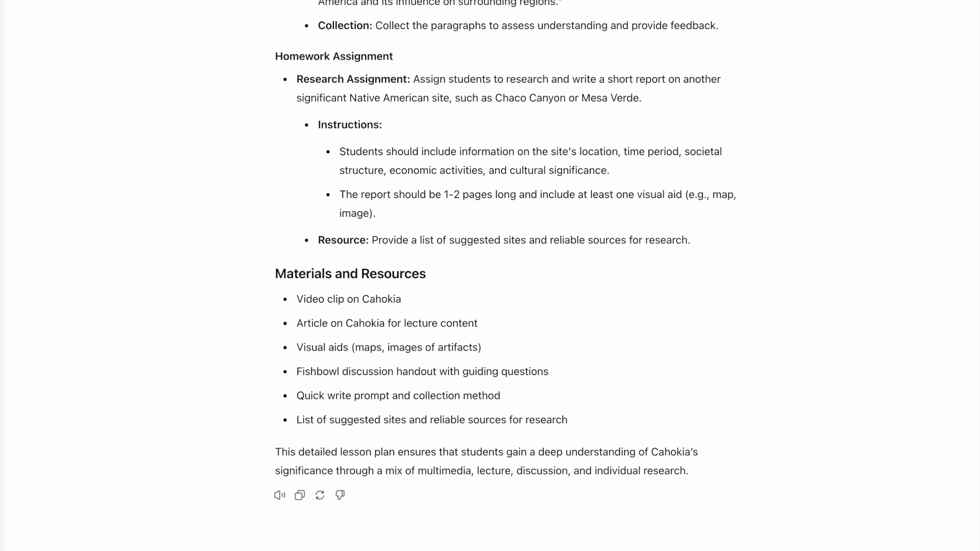
# Submit the request for a Cahokia reading assignment as homework with a student reading guide, and review the guide's questions, instructions and materials
pyautogui.press('BackSpace')
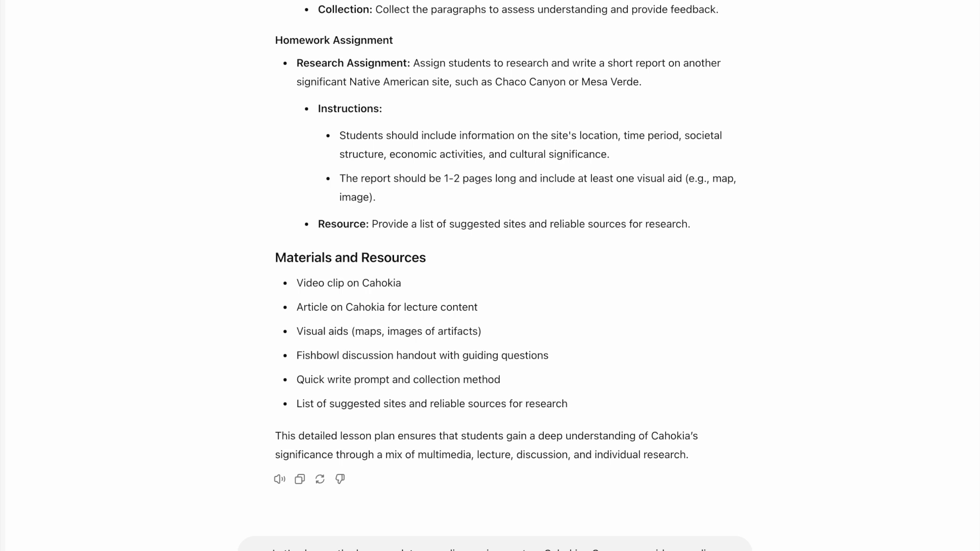
pyautogui.press('Return')
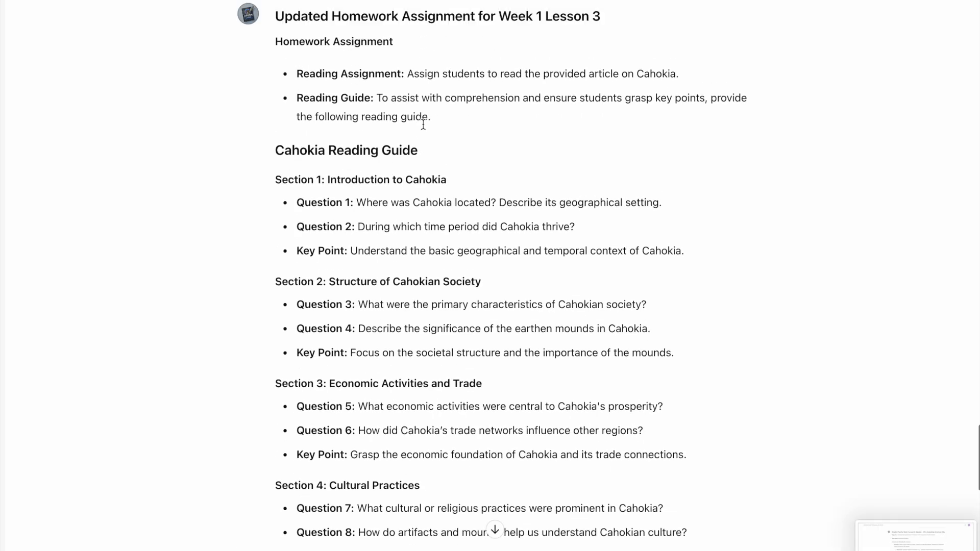
pyautogui.scroll(1, 422, 122)
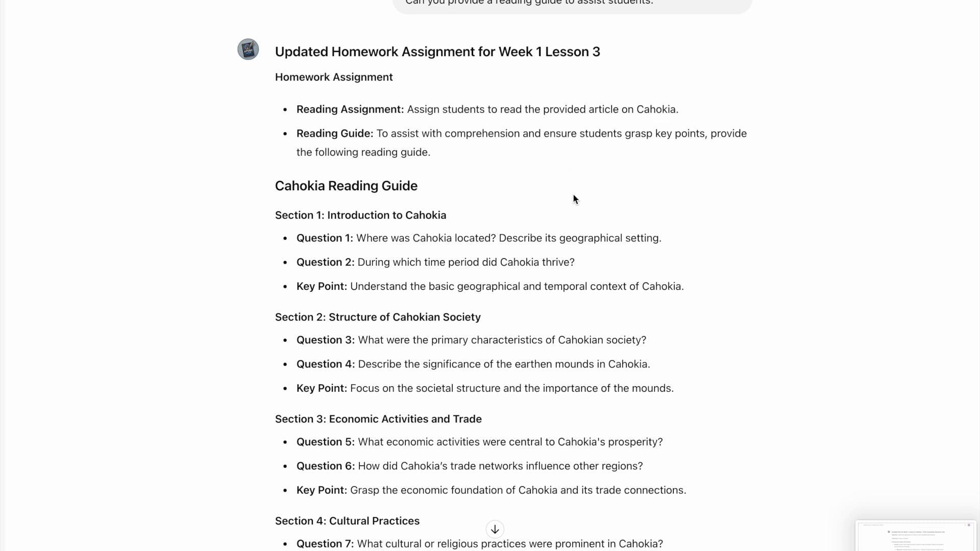
pyautogui.scroll(-5, 573, 194)
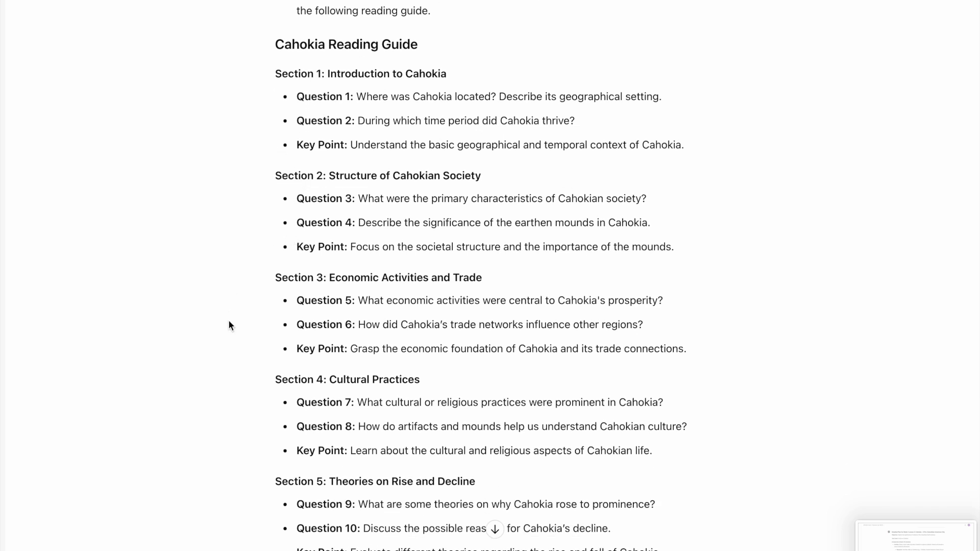
pyautogui.scroll(-4, 229, 322)
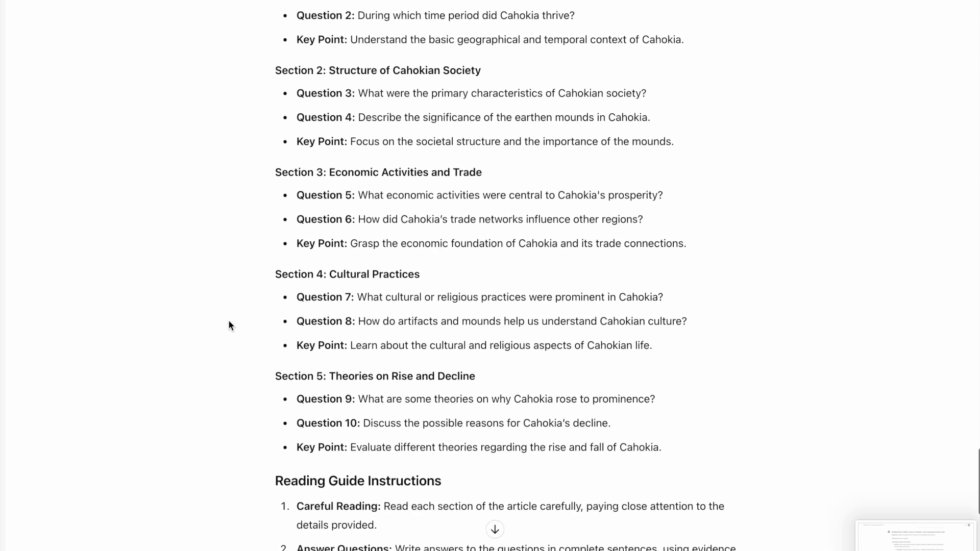
pyautogui.scroll(-2, 228, 325)
pyautogui.scroll(-8, 228, 323)
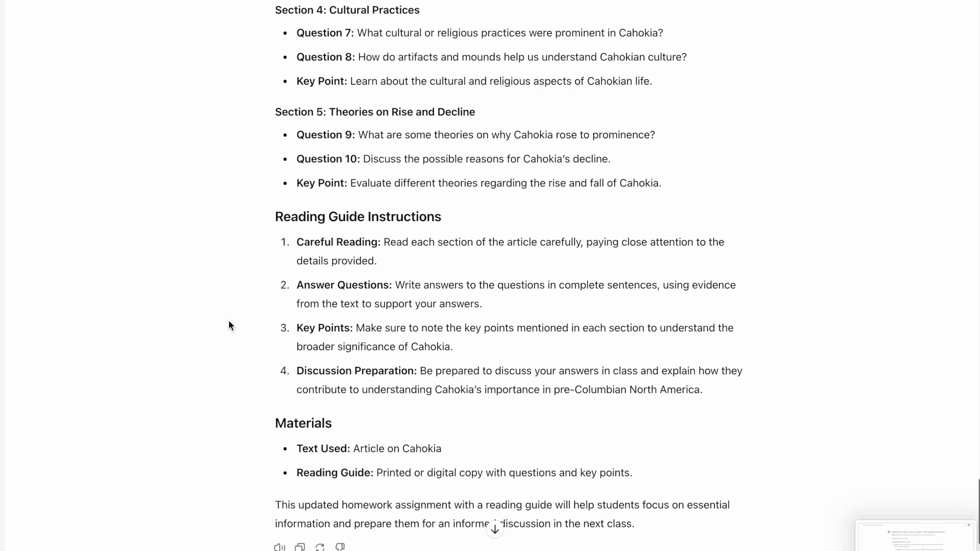
pyautogui.scroll(-1, 229, 325)
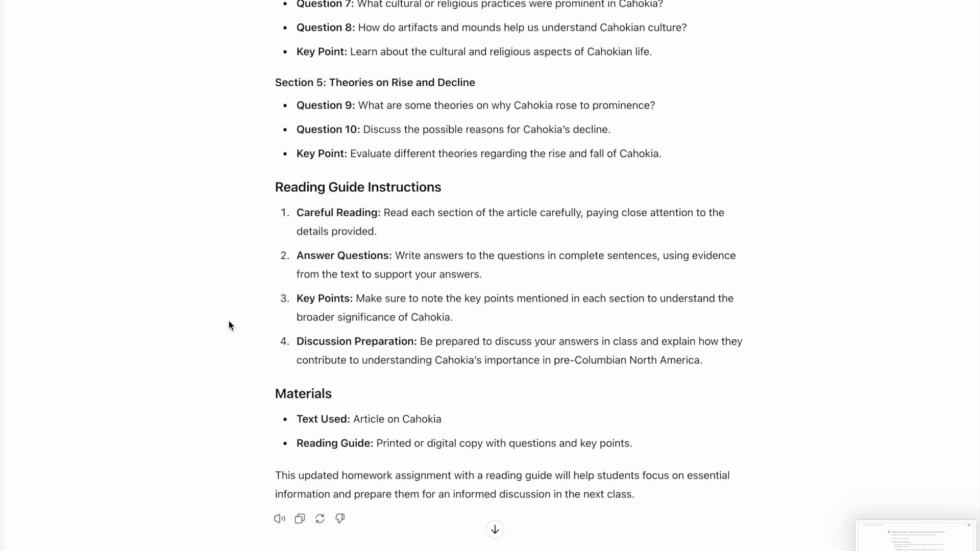